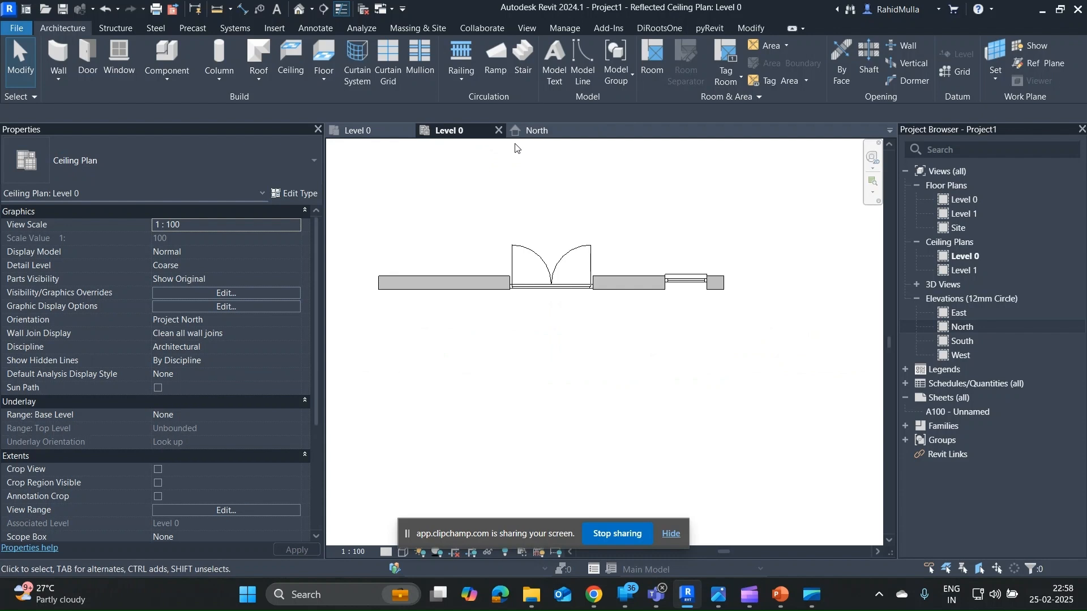
- Review the view range settings of the Level 0 ceiling plan without changing them
{"action": "key", "text": "v"}
{"action": "key", "text": "r"}
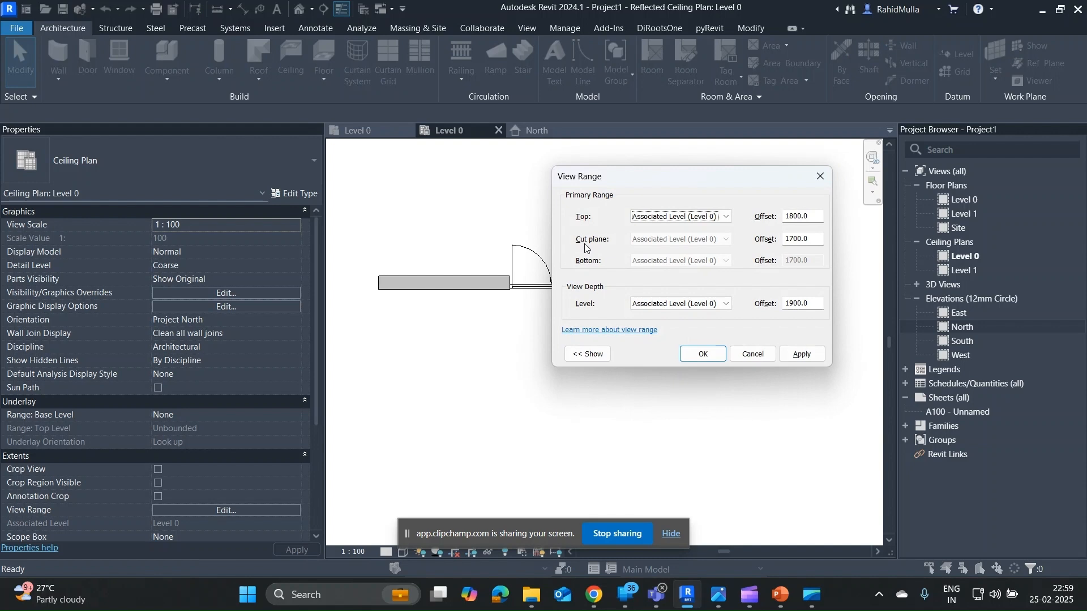
{"action": "left_click", "coordinate": [753, 354]}
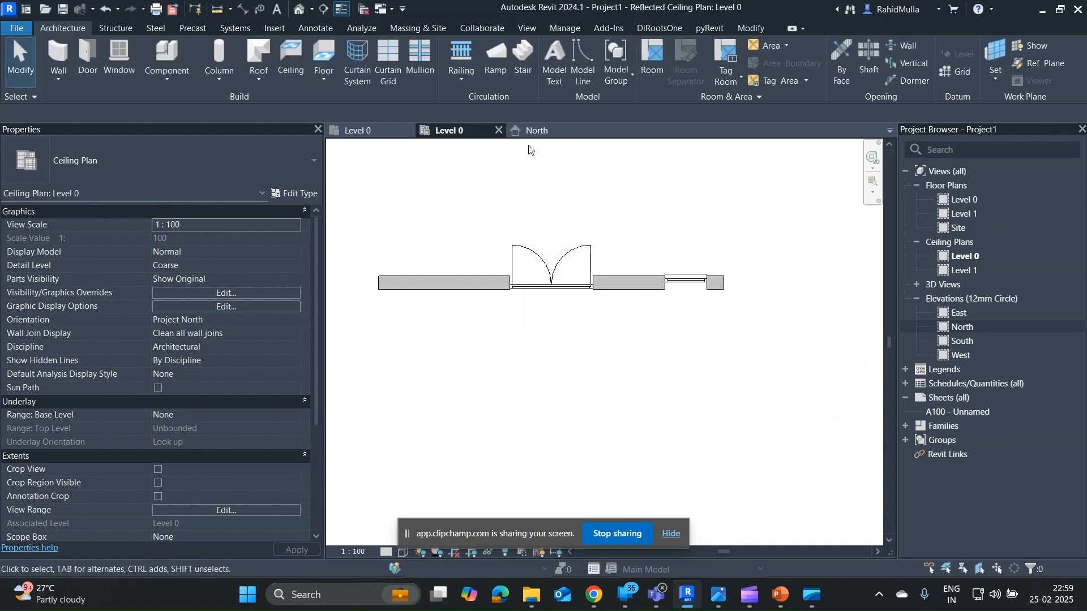
- Examine the cut plane, top clip plane and view depth dimensions beside the wall in the North elevation
{"action": "left_click", "coordinate": [535, 130]}
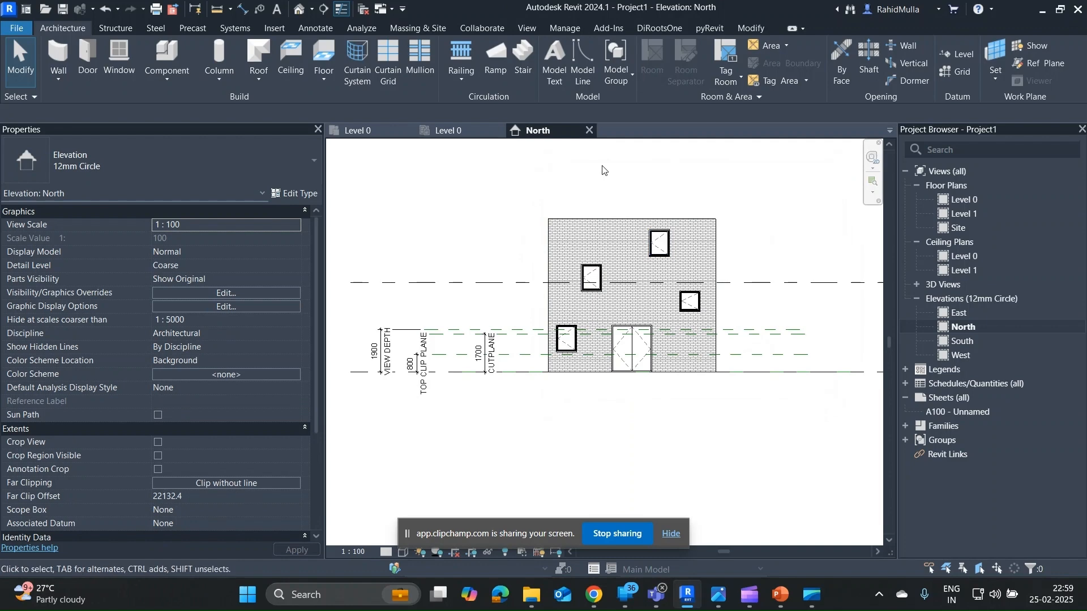
{"action": "scroll", "coordinate": [703, 431], "scroll_direction": "up", "scroll_amount": 1}
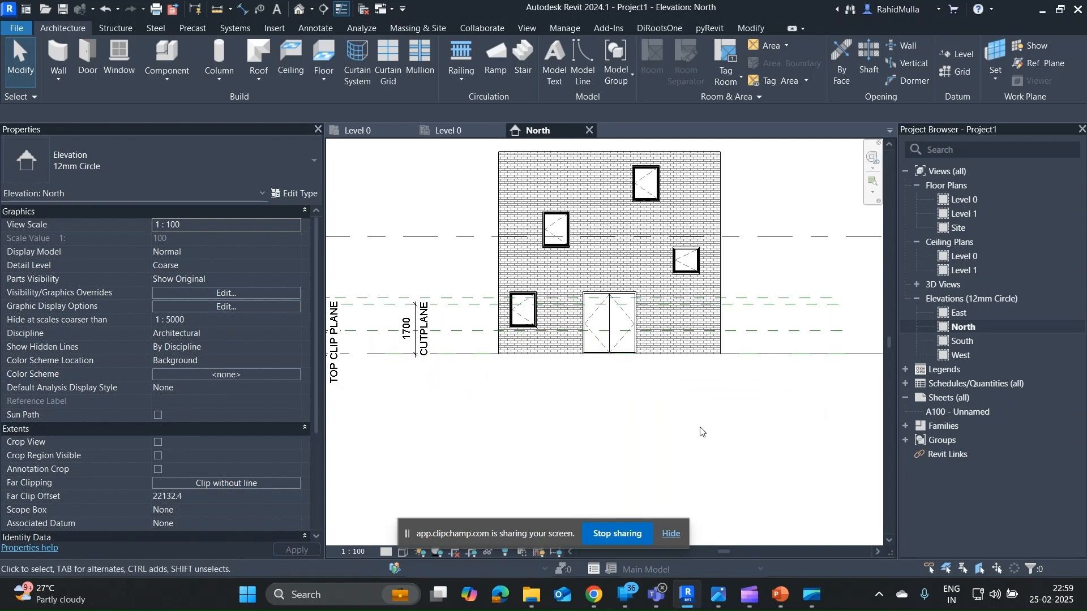
{"action": "scroll", "coordinate": [617, 328], "scroll_direction": "up", "scroll_amount": 1}
{"action": "scroll", "coordinate": [688, 323], "scroll_direction": "up", "scroll_amount": 1}
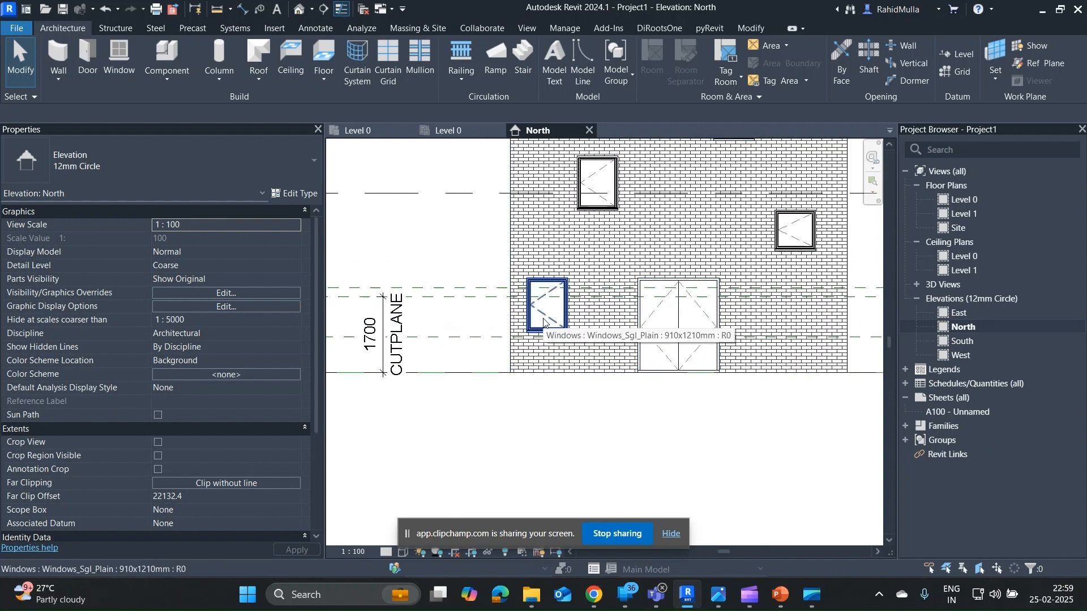
{"action": "scroll", "coordinate": [474, 309], "scroll_direction": "down", "scroll_amount": 1}
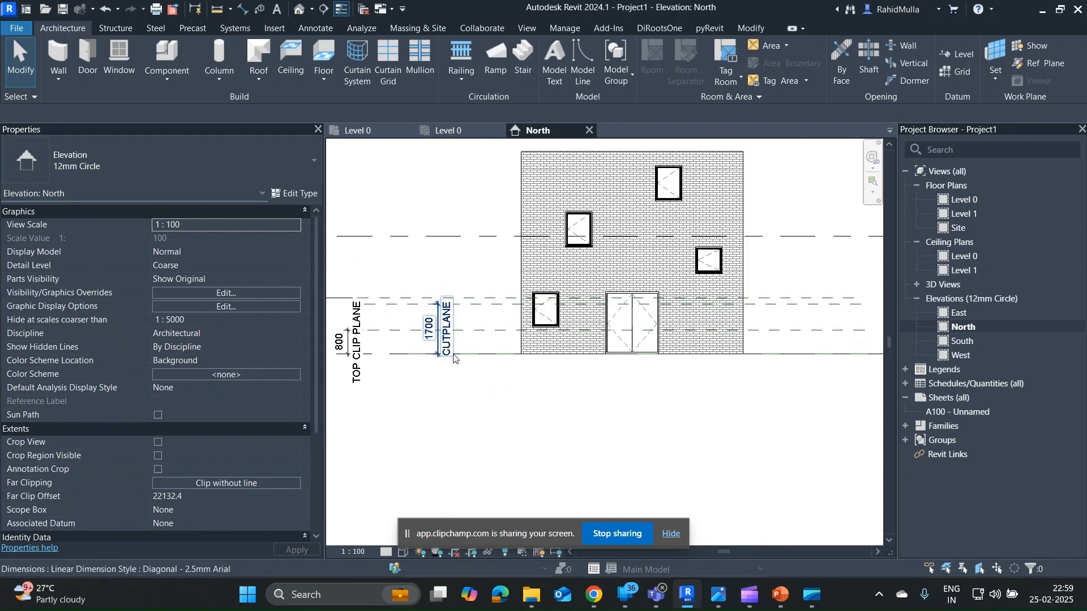
{"action": "scroll", "coordinate": [465, 309], "scroll_direction": "up", "scroll_amount": 1}
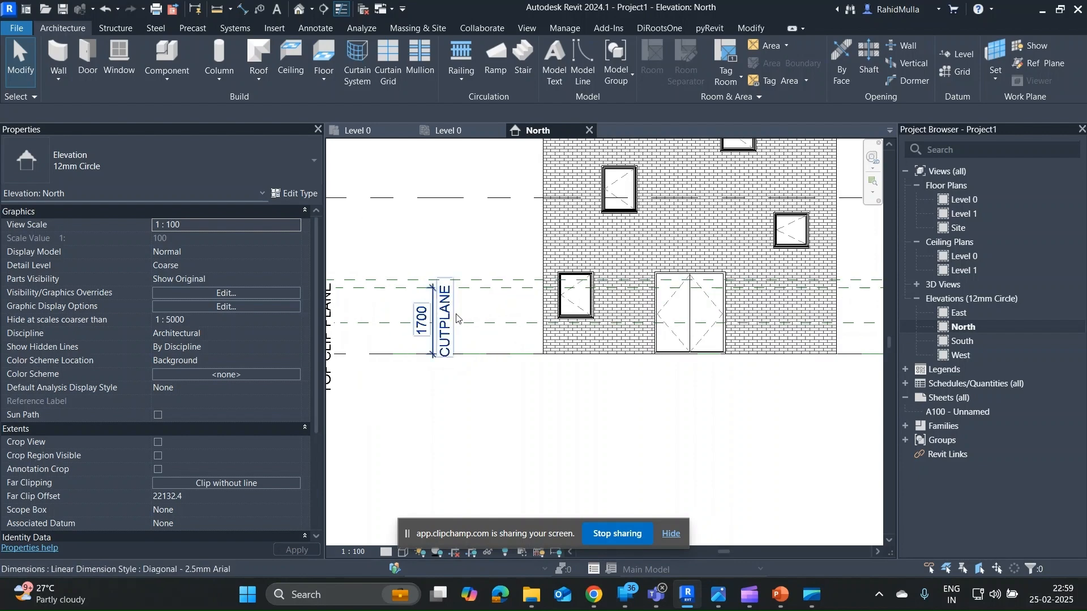
{"action": "scroll", "coordinate": [432, 338], "scroll_direction": "up", "scroll_amount": 1}
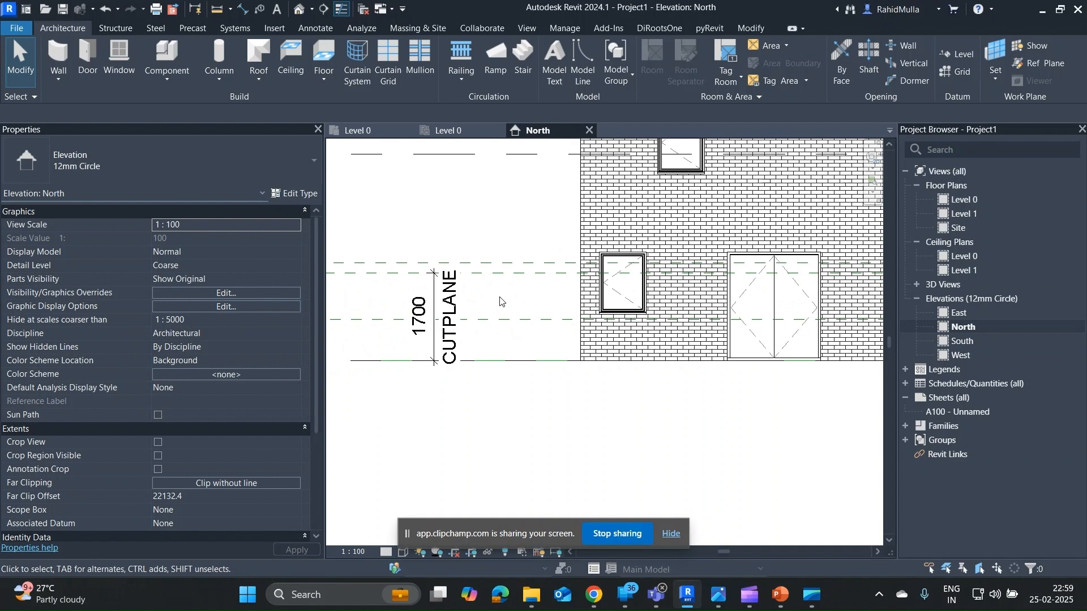
{"action": "middle_click_drag", "start_coordinate": [522, 306], "coordinate": [718, 316]}
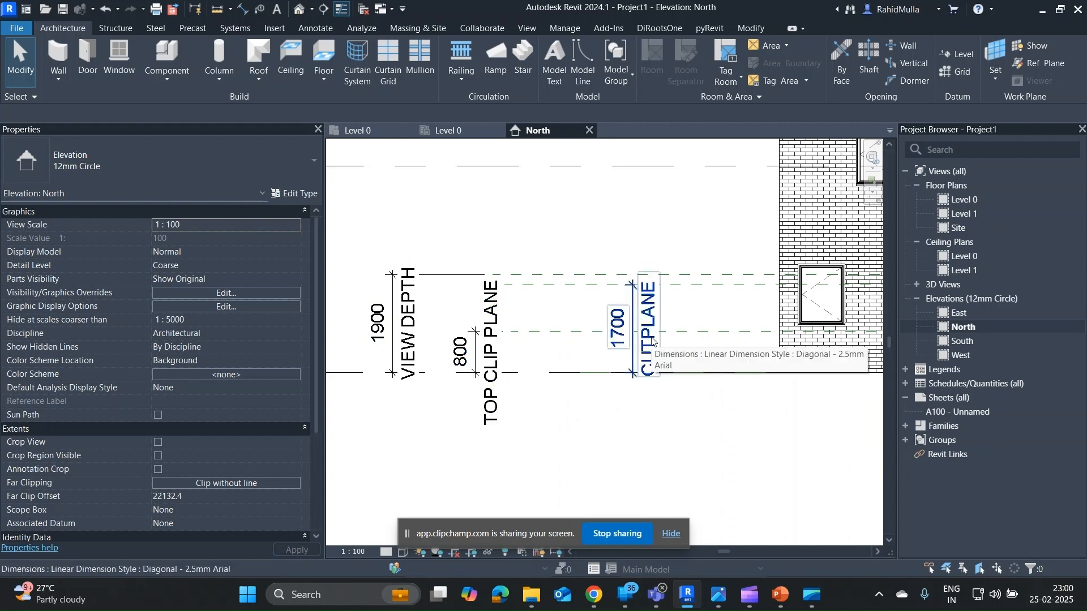
- Raise the TOP PLANE reference plane and set its height above Level 0 to 1800
{"action": "left_click", "coordinate": [547, 339]}
{"action": "left_click_drag", "start_coordinate": [571, 331], "coordinate": [576, 301], "text": "ctrl"}
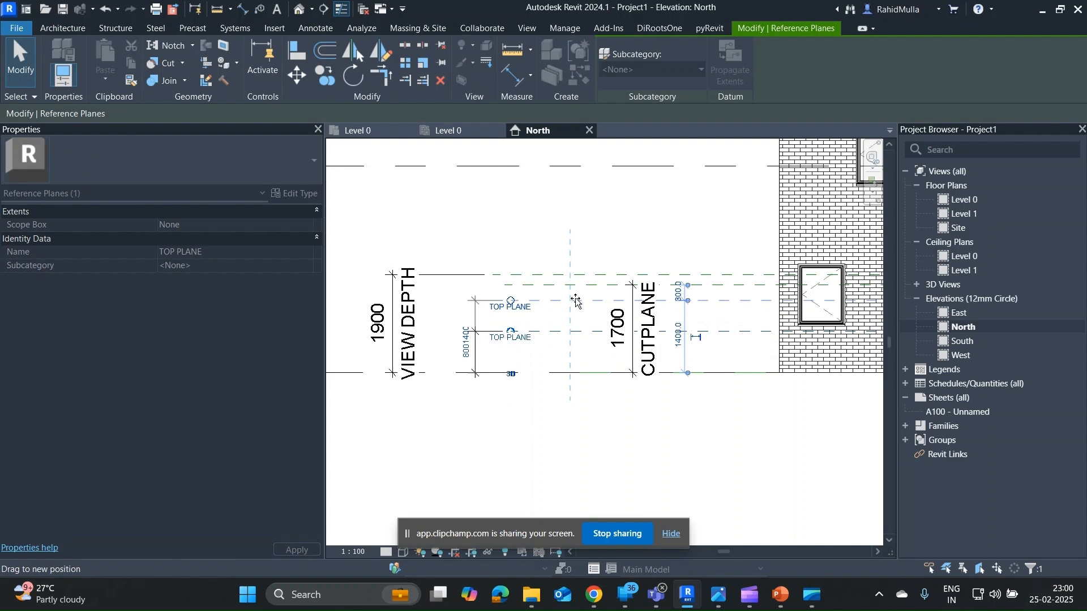
{"action": "left_click_drag", "start_coordinate": [577, 301], "coordinate": [579, 276], "text": "ctrl"}
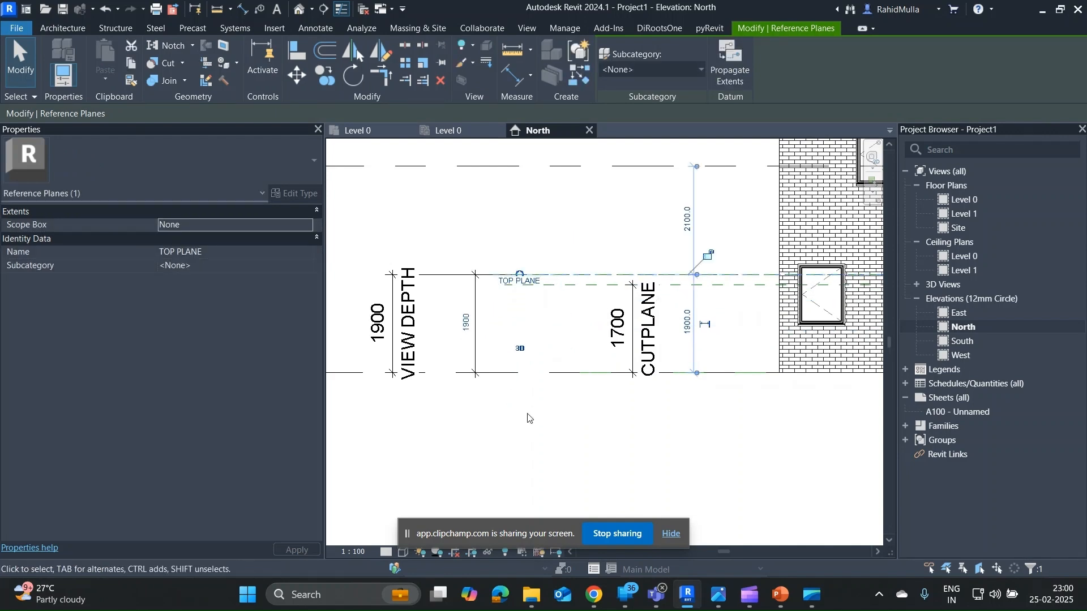
{"action": "left_click", "coordinate": [474, 331]}
{"action": "type", "text": "1800"}
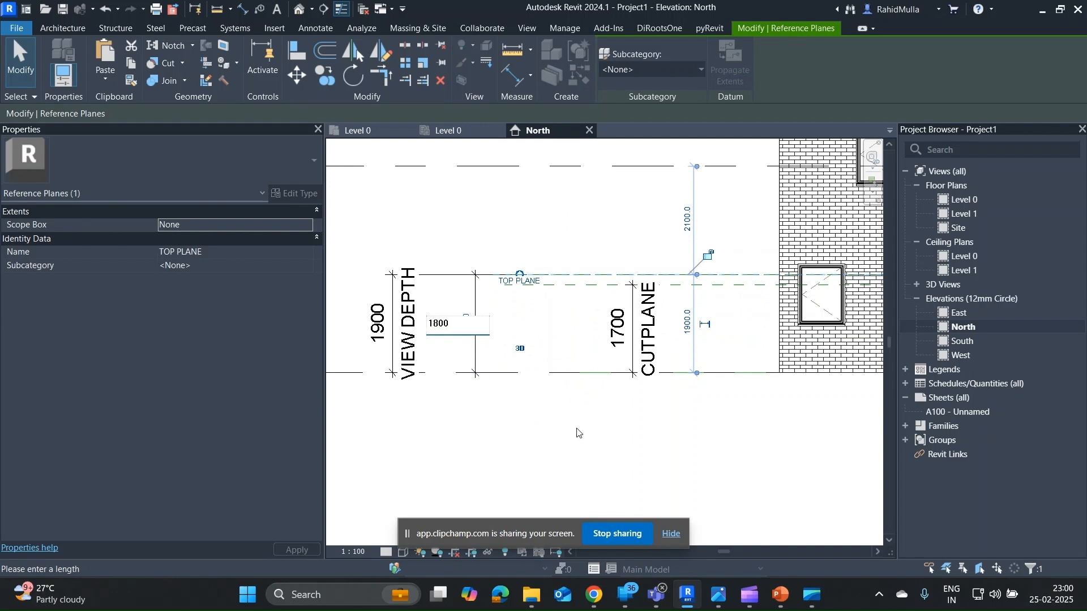
{"action": "key", "text": "Return"}
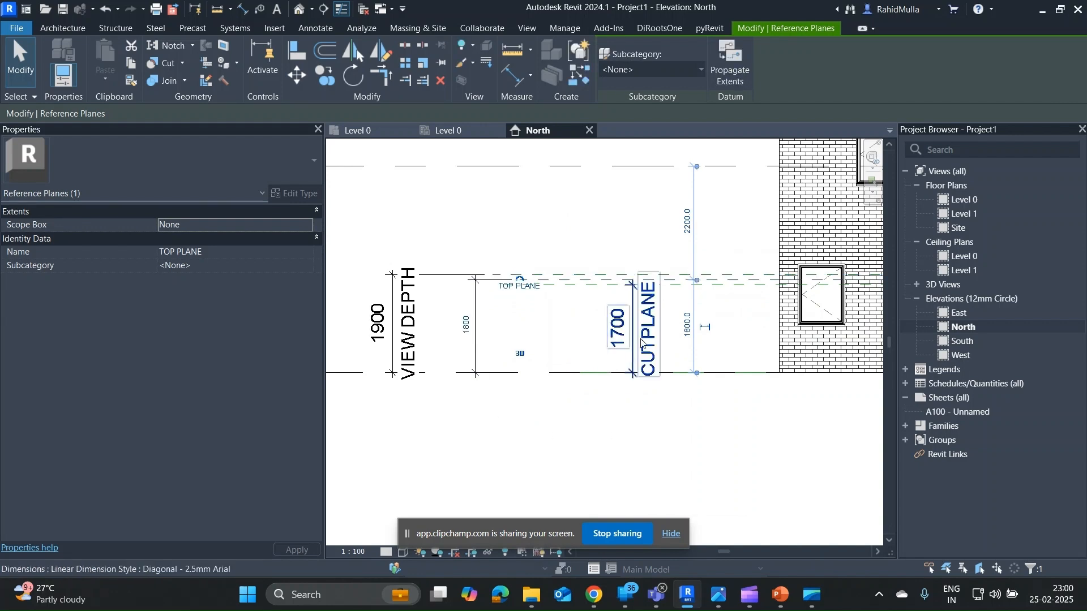
- Lower the CUT PLANE reference plane to 1200 above Level 0
{"action": "left_click_drag", "start_coordinate": [741, 293], "coordinate": [742, 313]}
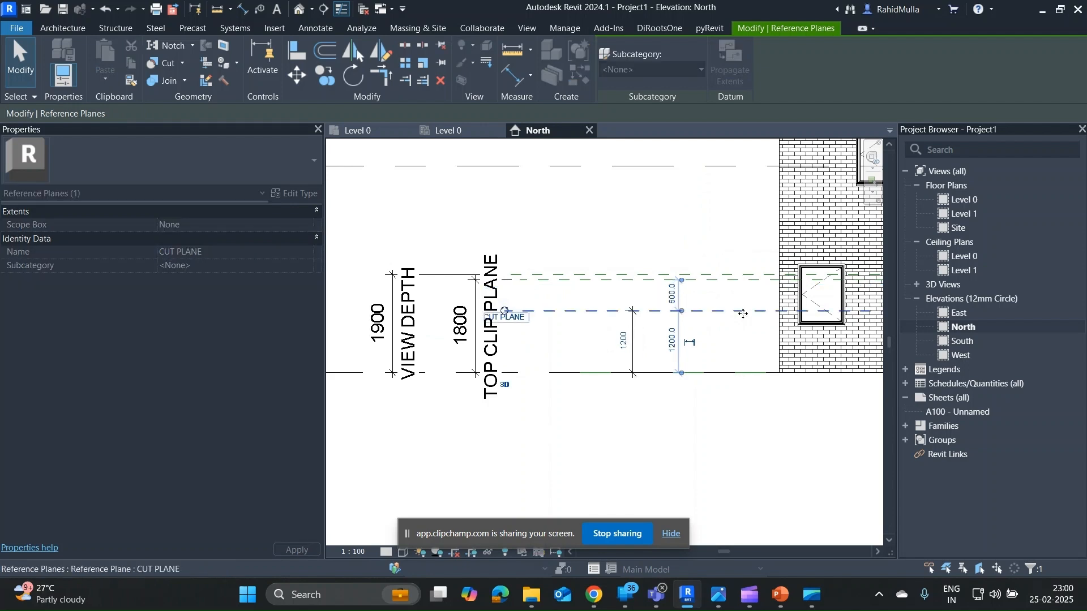
{"action": "scroll", "coordinate": [752, 352], "scroll_direction": "down", "scroll_amount": 3}
{"action": "middle_click_drag", "start_coordinate": [762, 380], "coordinate": [589, 361]}
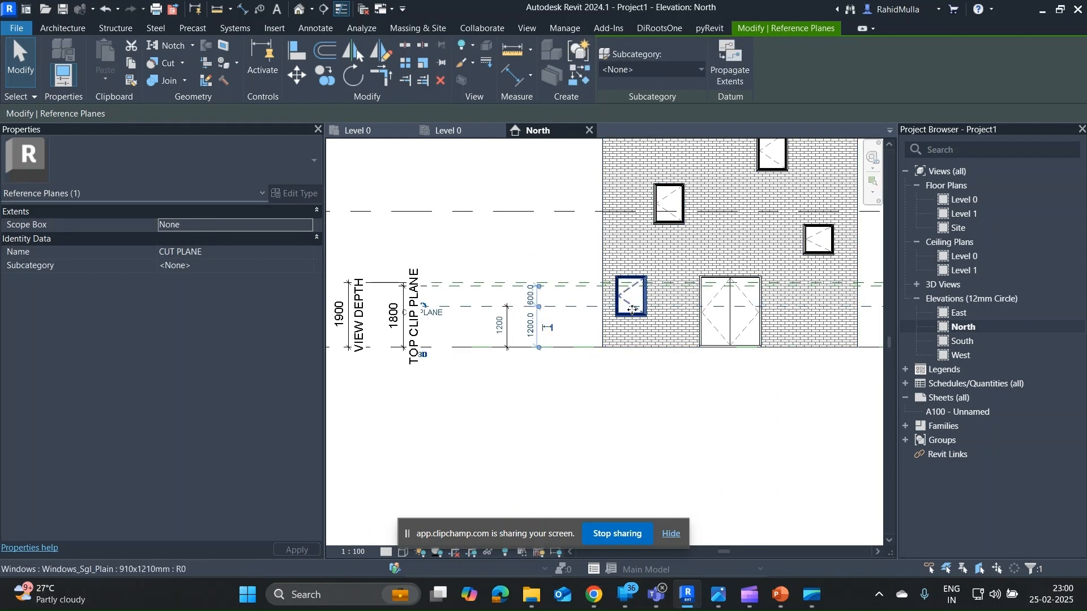
{"action": "key", "text": "Escape"}
- Lower the TOP PLANE reference plane to 1500 above Level 0, between the cut plane and the view depth plane
{"action": "scroll", "coordinate": [626, 297], "scroll_direction": "up", "scroll_amount": 2}
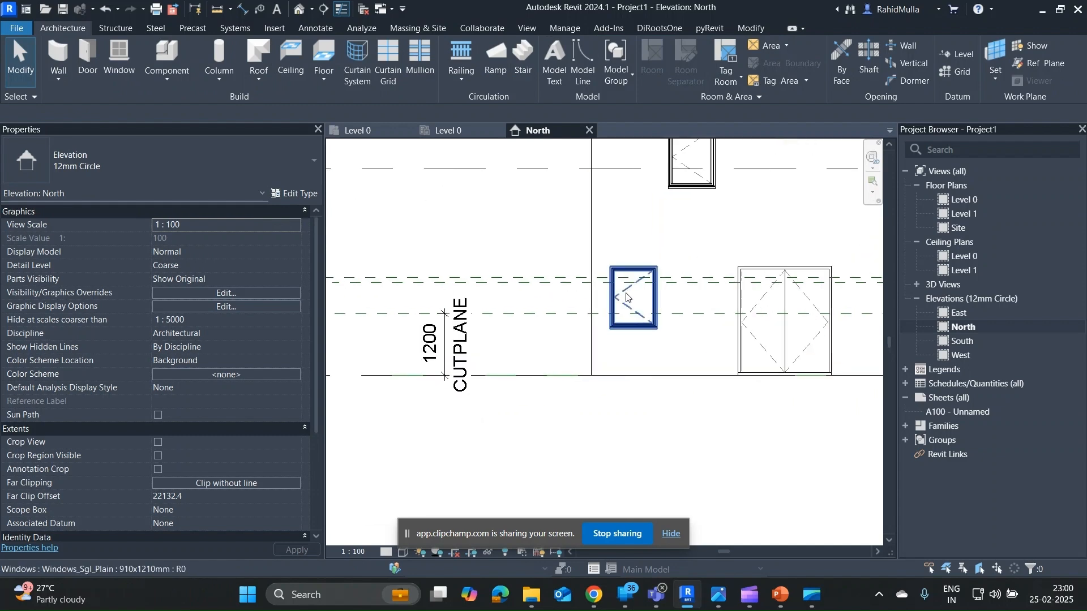
{"action": "scroll", "coordinate": [535, 286], "scroll_direction": "up", "scroll_amount": 3}
{"action": "left_click", "coordinate": [532, 285]}
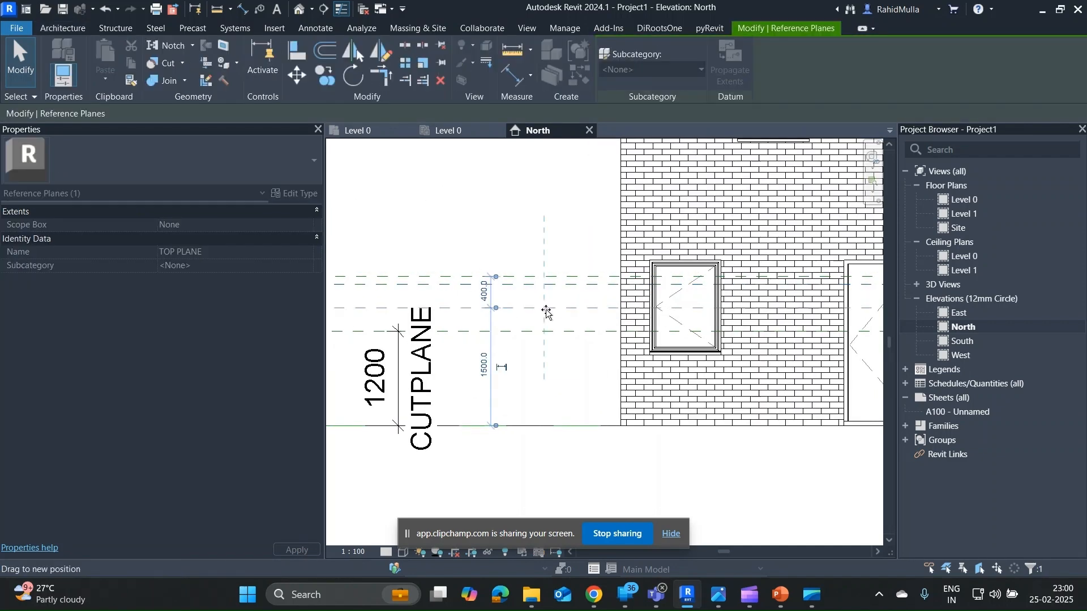
{"action": "key", "text": "Escape"}
{"action": "scroll", "coordinate": [549, 230], "scroll_direction": "down", "scroll_amount": 3}
{"action": "middle_click_drag", "start_coordinate": [573, 328], "coordinate": [612, 343]}
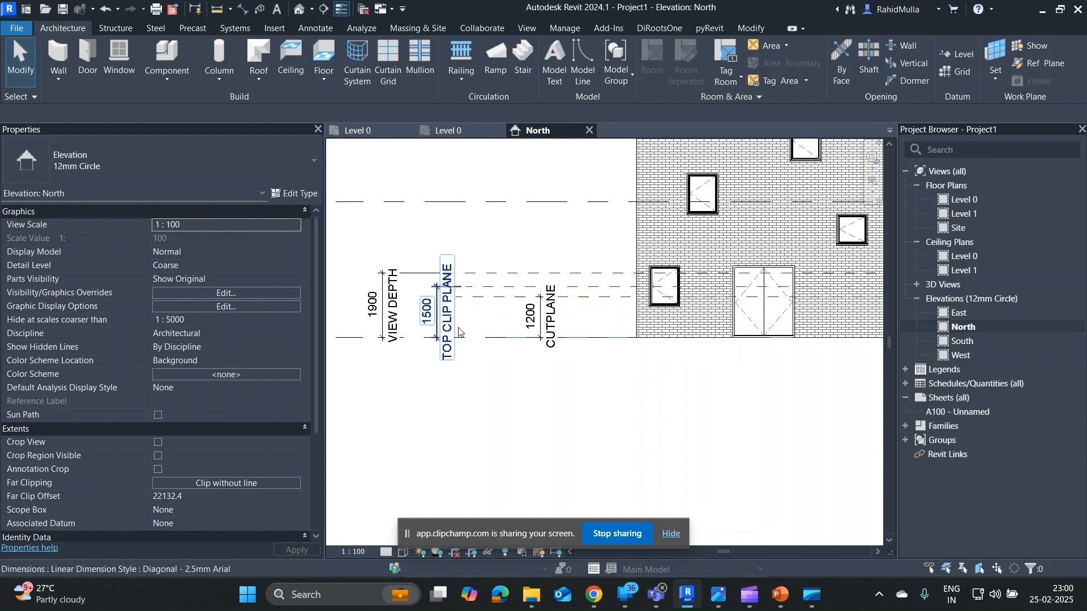
- Compare the Level 0 ceiling plan's view range settings with the reference planes in the North elevation
{"action": "left_click", "coordinate": [453, 131]}
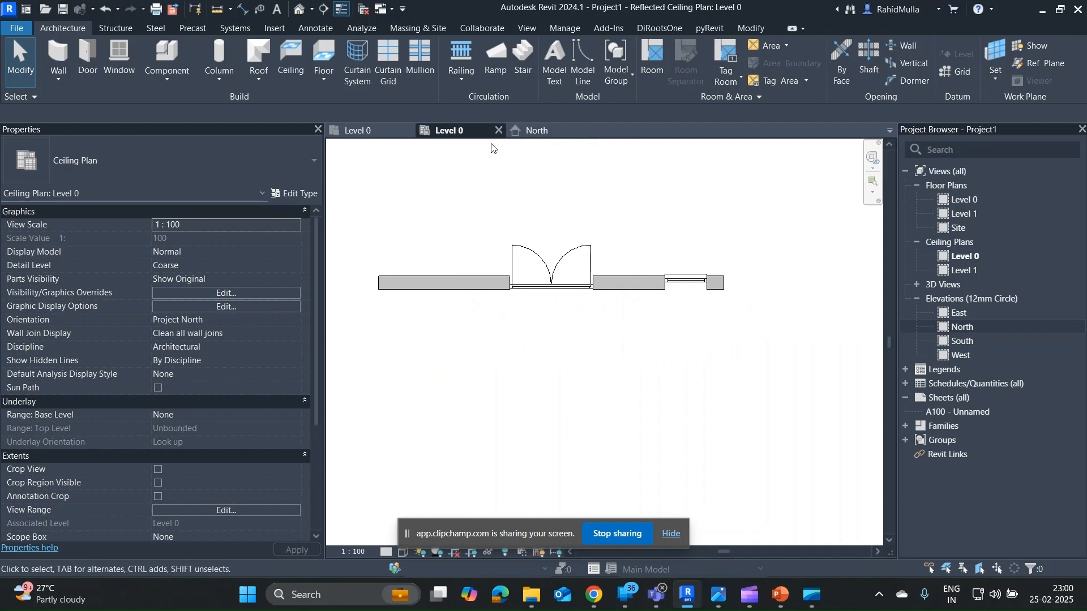
{"action": "key", "text": "v"}
{"action": "key", "text": "r"}
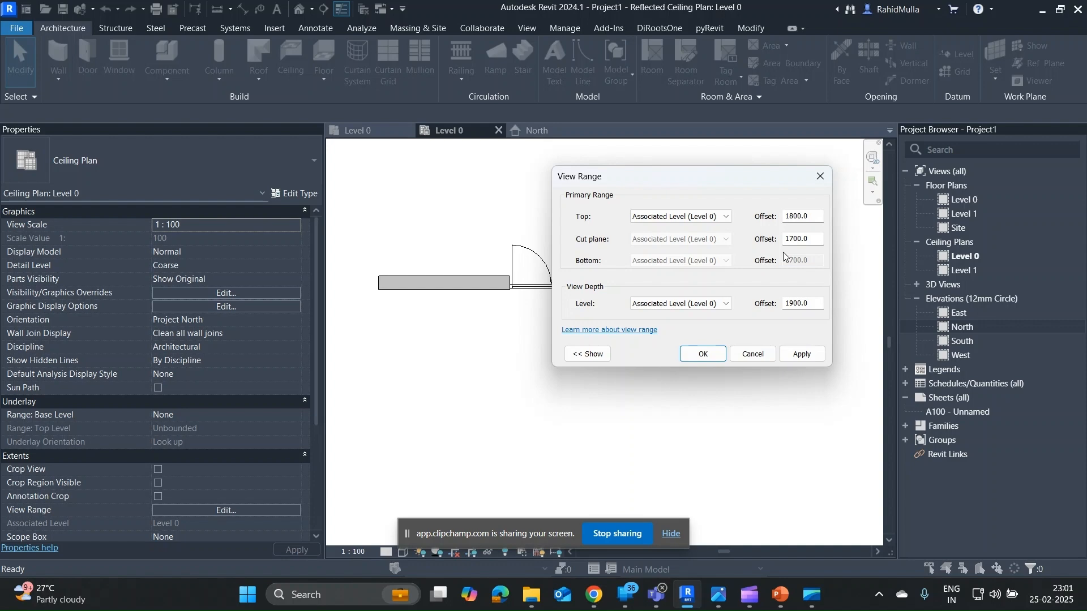
{"action": "left_click", "coordinate": [820, 176]}
{"action": "left_click", "coordinate": [534, 130]}
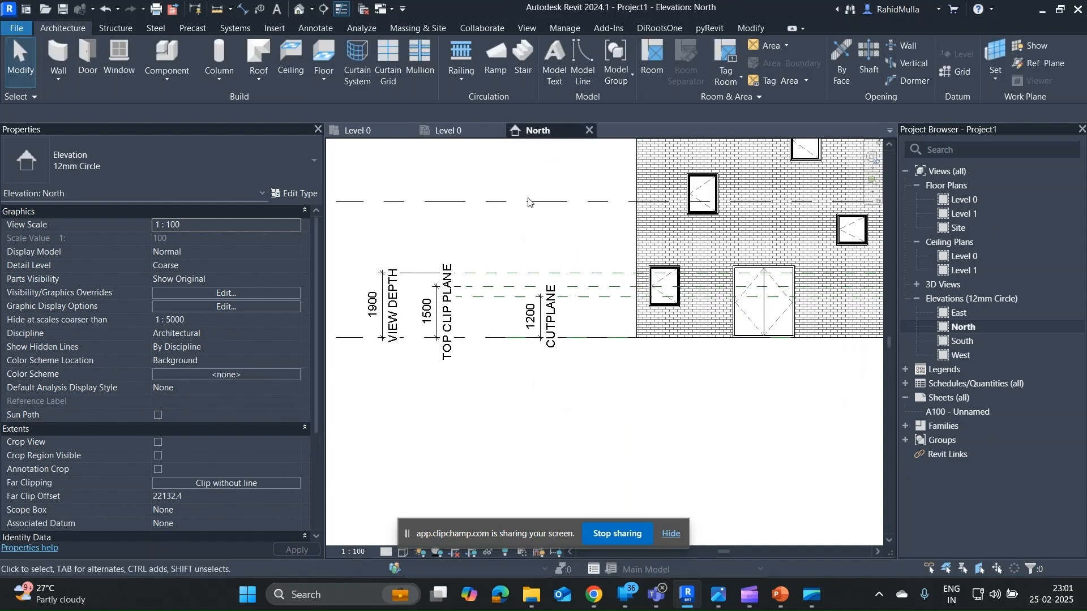
{"action": "middle_click_drag", "start_coordinate": [589, 390], "coordinate": [577, 405]}
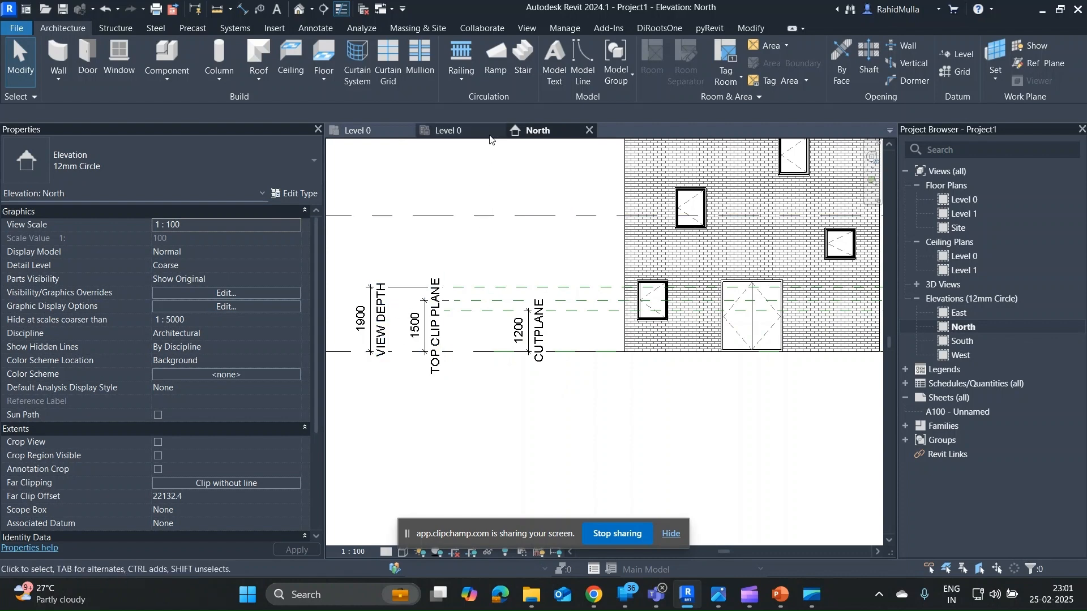
- In the Level 0 ceiling plan's view range, set the top offset to 1700 and the cut plane offset to 1500
{"action": "left_click", "coordinate": [448, 130]}
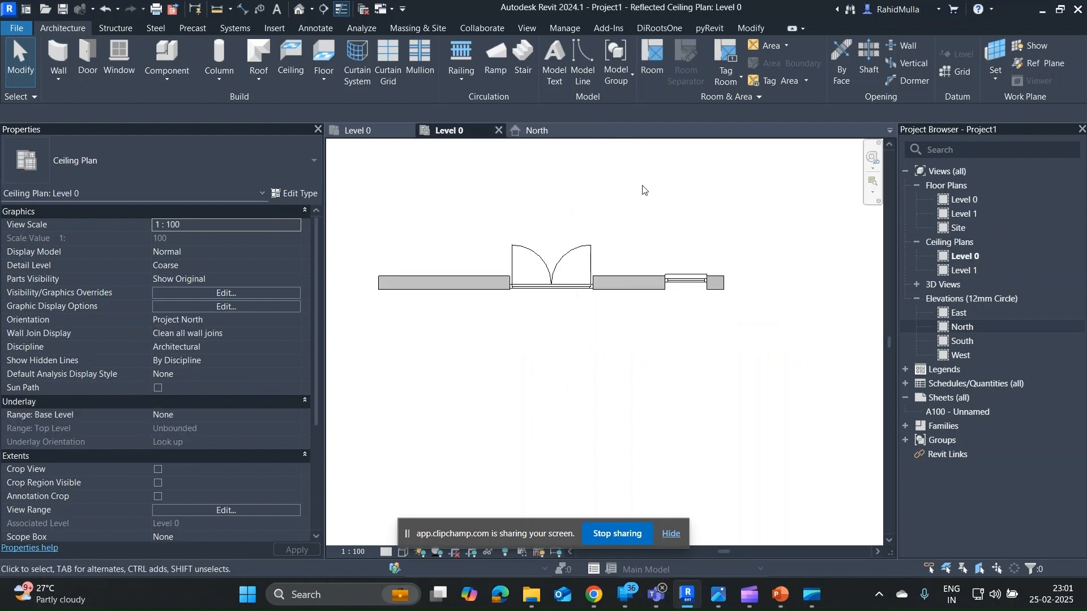
{"action": "key", "text": "v"}
{"action": "key", "text": "r"}
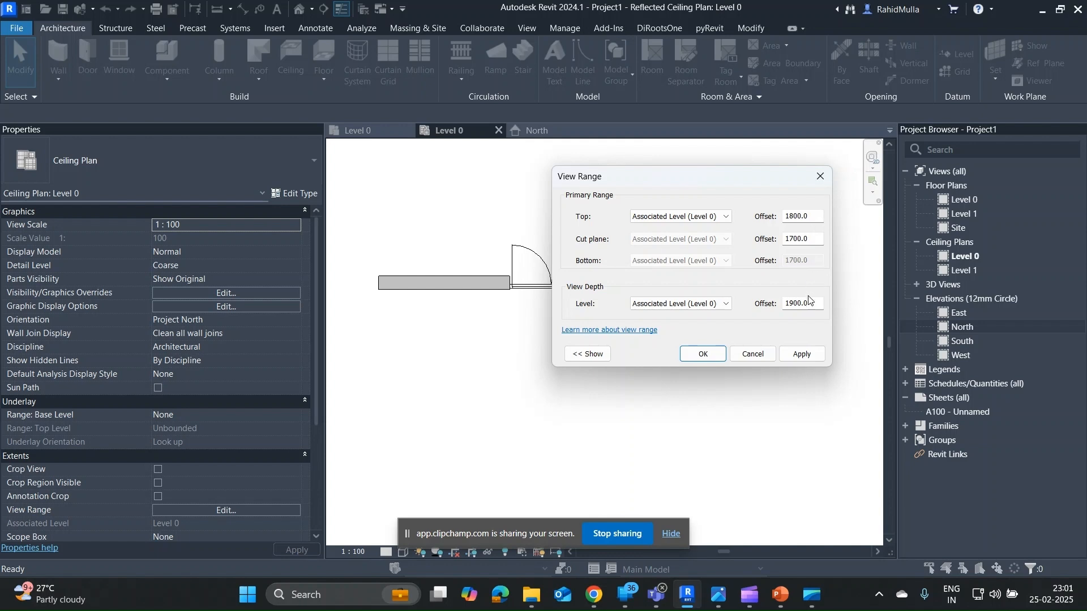
{"action": "double_click", "coordinate": [803, 216]}
{"action": "type", "text": "1500"}
{"action": "double_click", "coordinate": [814, 217]}
{"action": "type", "text": "1700"}
{"action": "double_click", "coordinate": [787, 241]}
{"action": "type", "text": "1500"}
{"action": "left_click", "coordinate": [703, 353]}
- Examine the door, wall and window in the ceiling plan, and the view depth and cut planes in the North elevation
{"action": "left_click", "coordinate": [564, 274]}
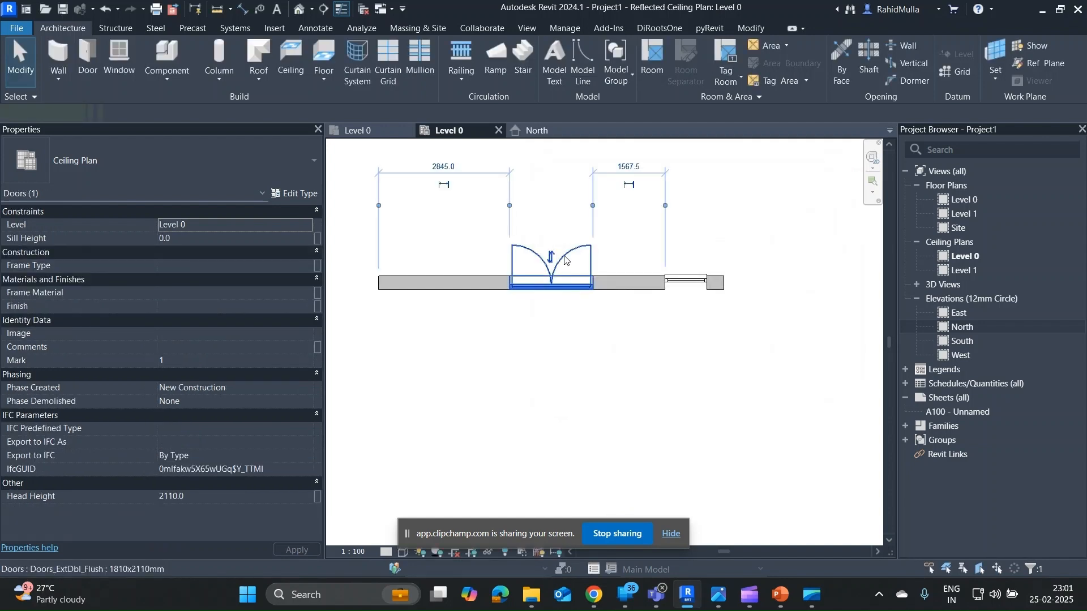
{"action": "left_click", "coordinate": [715, 283]}
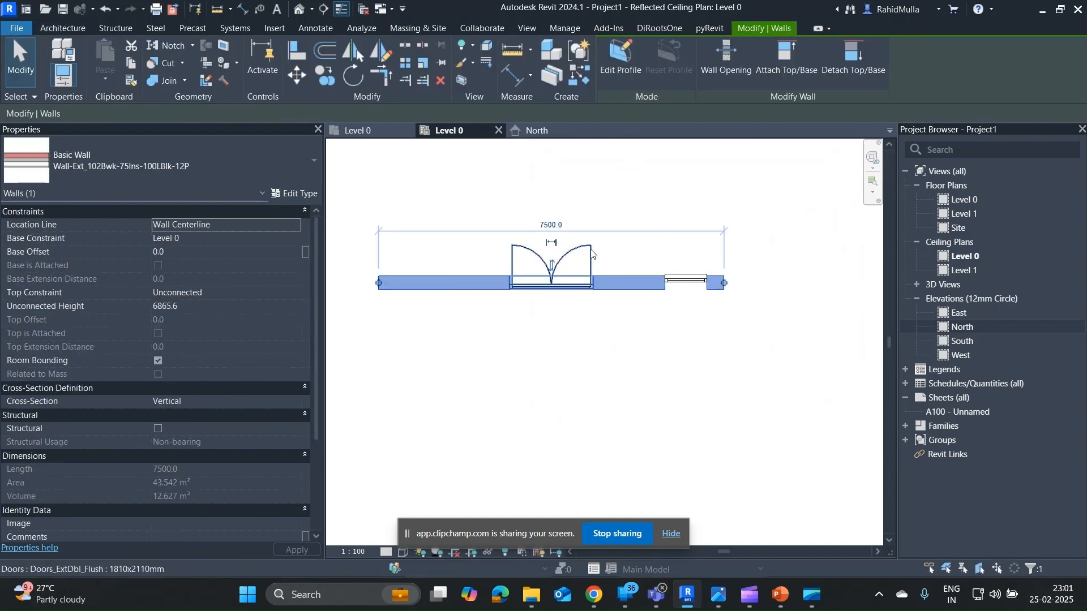
{"action": "left_click", "coordinate": [566, 266]}
{"action": "left_click", "coordinate": [685, 277]}
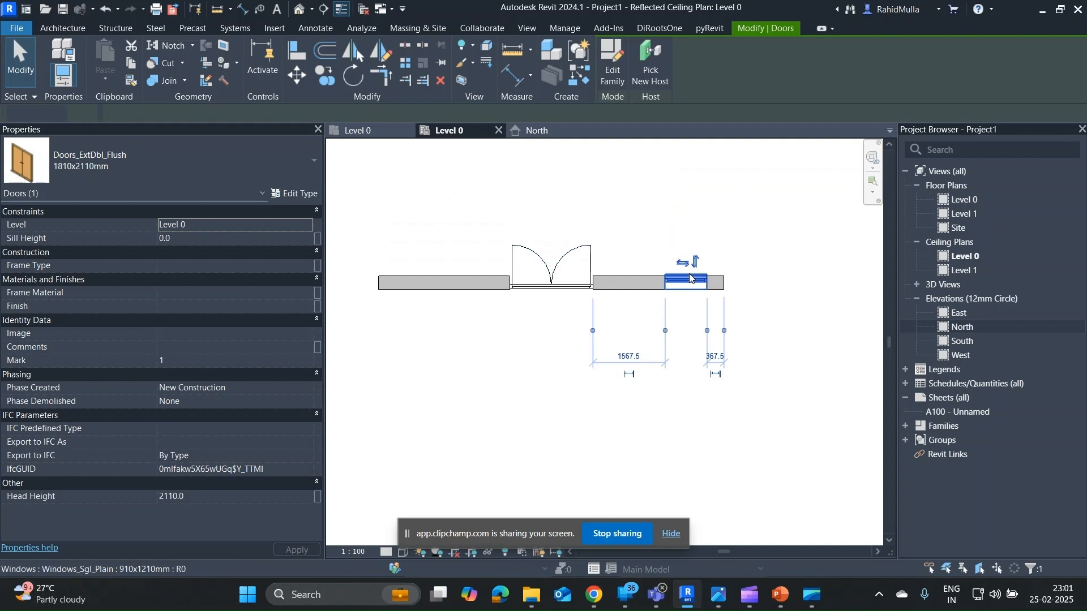
{"action": "left_click", "coordinate": [548, 132]}
{"action": "key", "text": "Escape"}
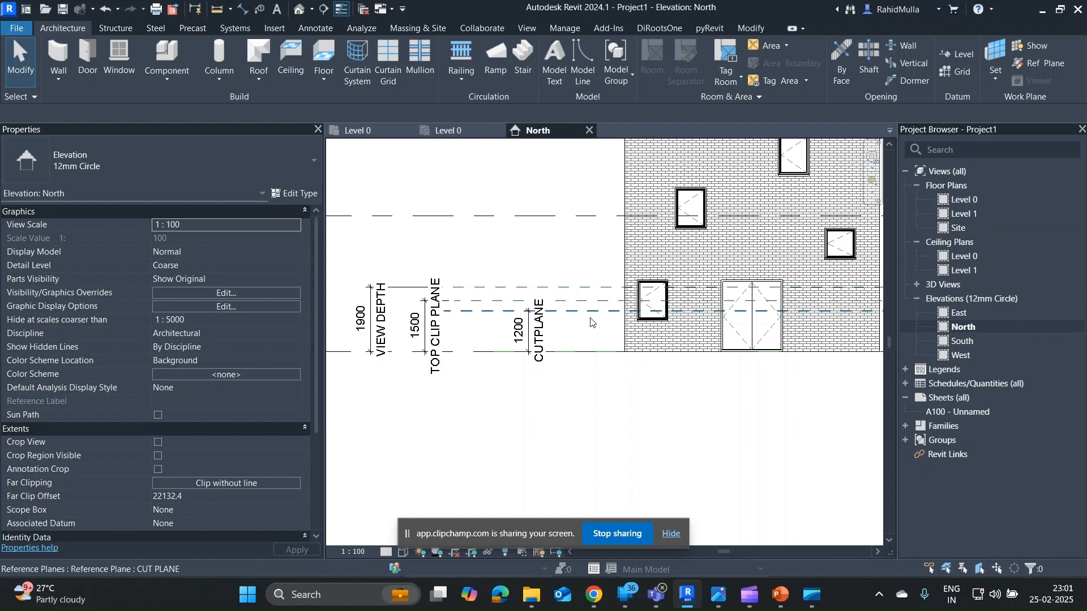
{"action": "left_click", "coordinate": [584, 289]}
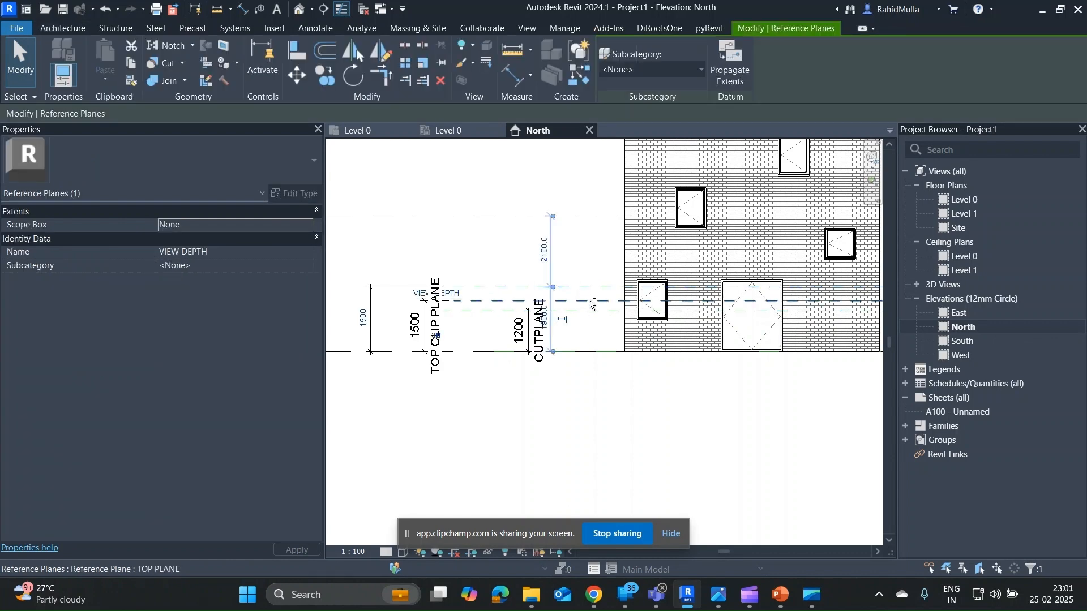
{"action": "left_click", "coordinate": [596, 311], "text": "ctrl"}
{"action": "key", "text": "Escape"}
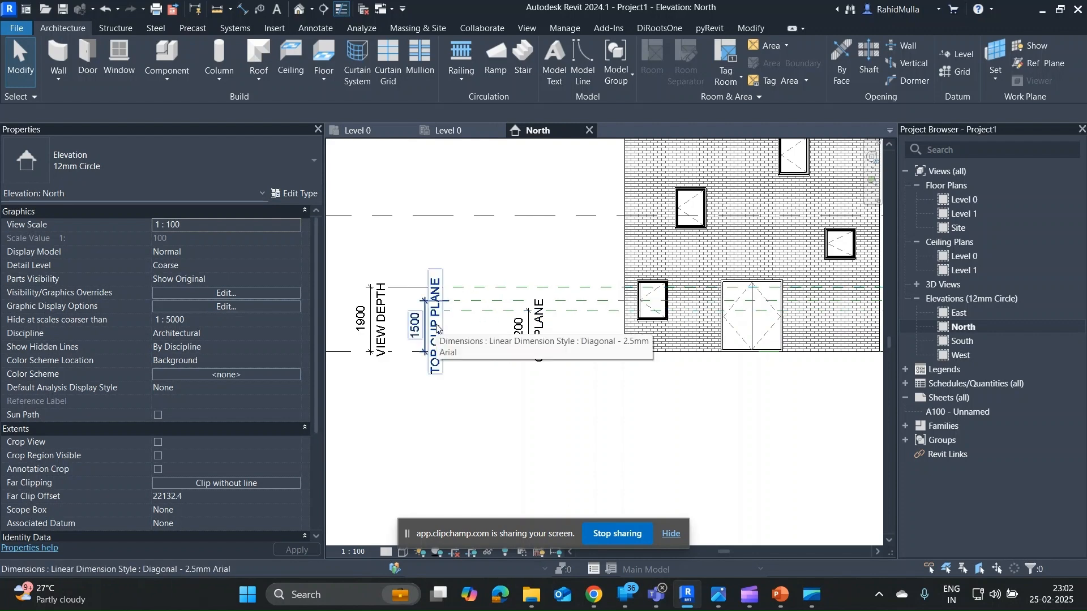
- Raise the VIEW DEPTH reference plane to 4500 above Level 0 and select it together with the cut plane
{"action": "left_click", "coordinate": [577, 292]}
{"action": "left_click_drag", "start_coordinate": [578, 294], "coordinate": [590, 201]}
{"action": "key", "text": "Escape"}
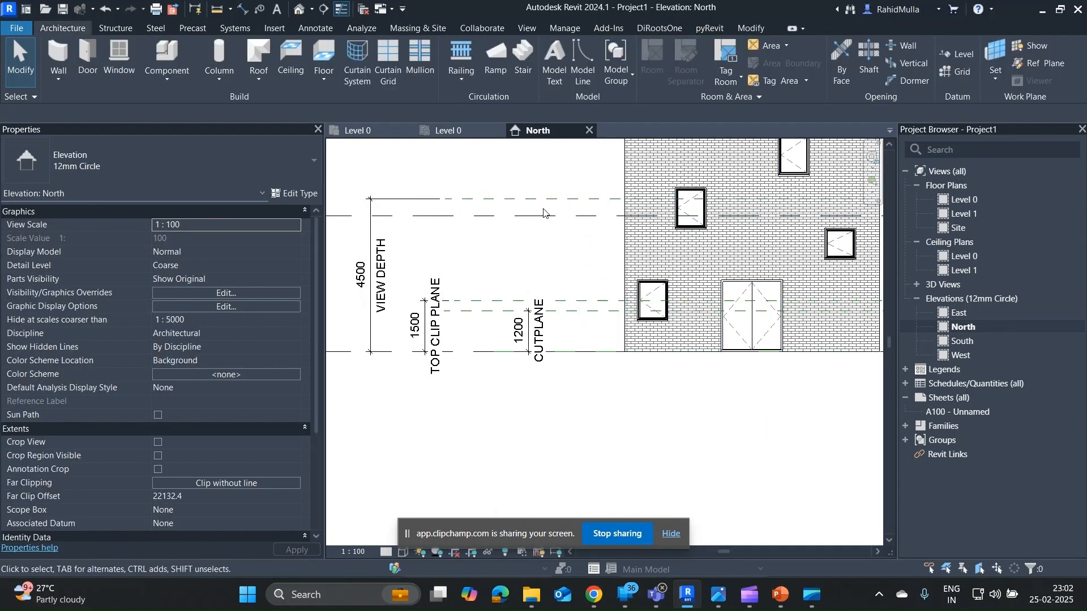
{"action": "middle_click_drag", "start_coordinate": [557, 268], "coordinate": [540, 274]}
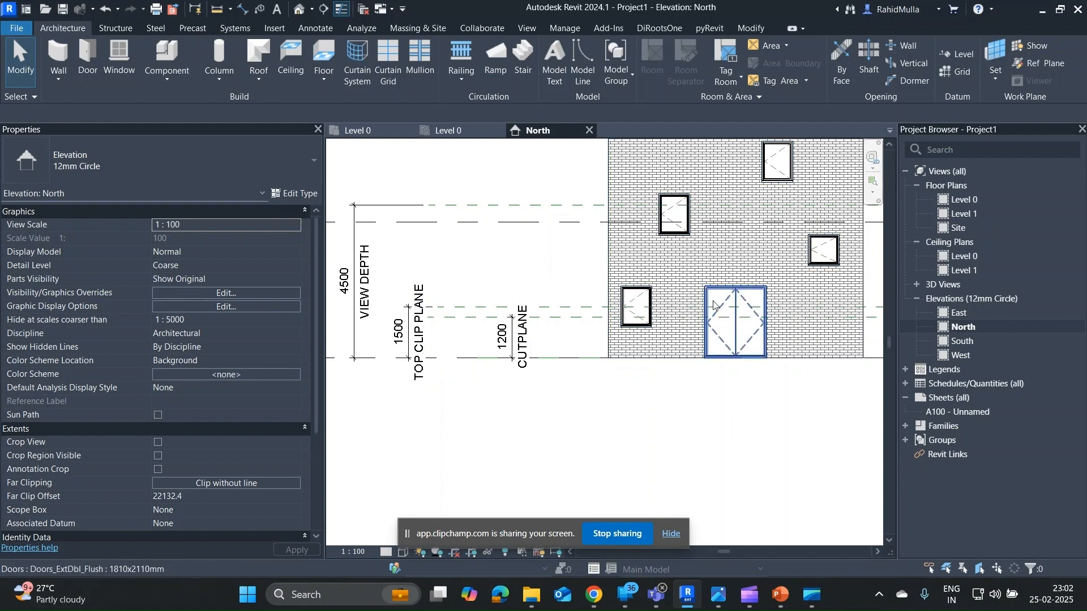
{"action": "left_click", "coordinate": [575, 318]}
{"action": "left_click", "coordinate": [558, 204], "text": "ctrl"}
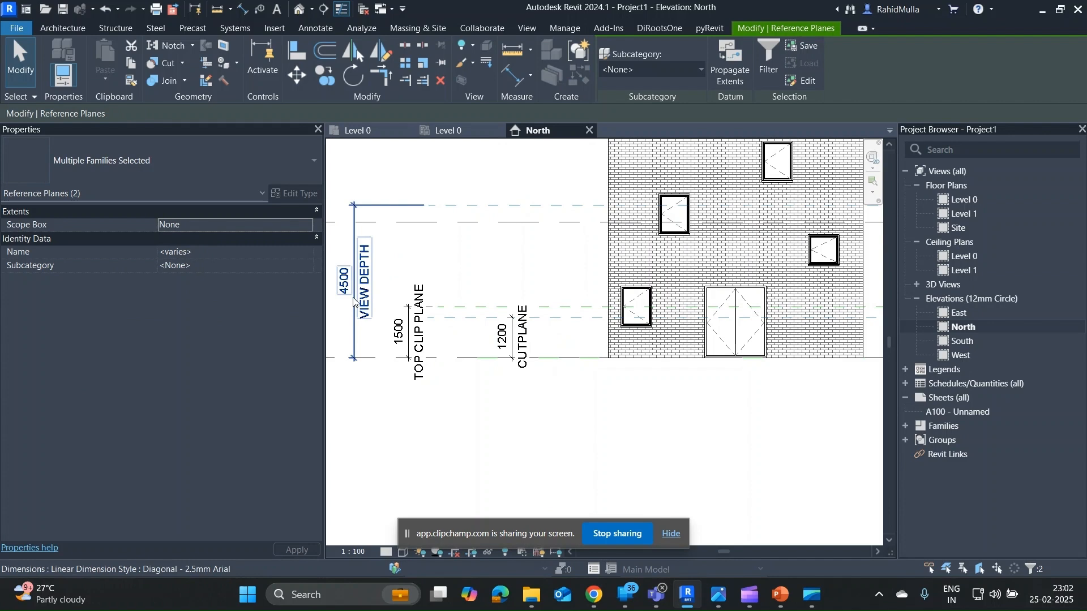
- Set the view depth offset of the Level 0 ceiling plan's view range to 4500
{"action": "left_click", "coordinate": [447, 130]}
{"action": "key", "text": "v"}
{"action": "key", "text": "r"}
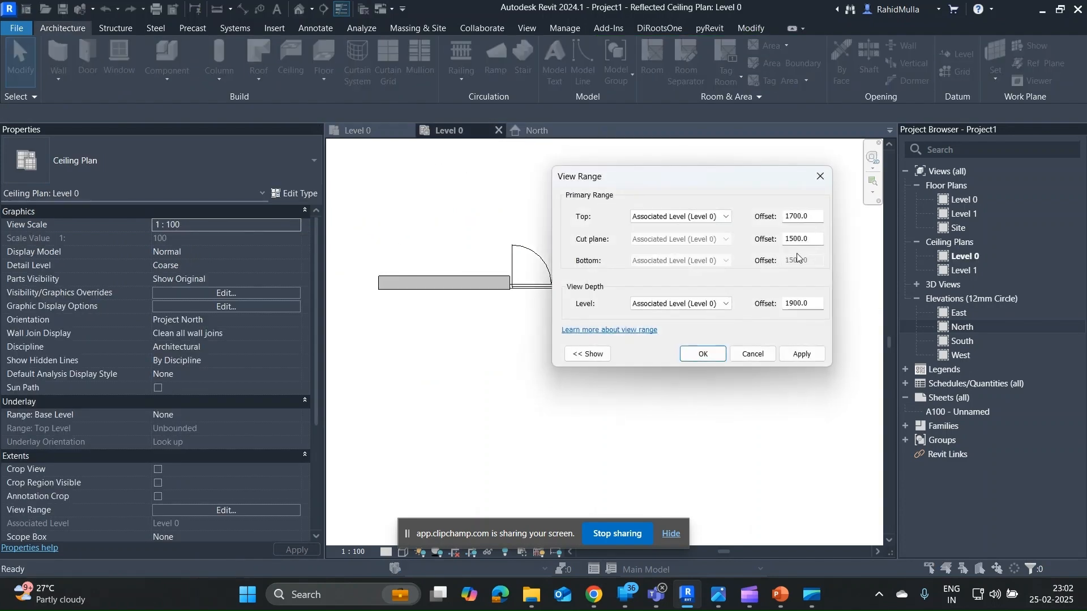
{"action": "left_click_drag", "start_coordinate": [815, 303], "coordinate": [756, 309]}
{"action": "type", "text": "4500"}
{"action": "left_click", "coordinate": [802, 354]}
{"action": "left_click", "coordinate": [704, 355]}
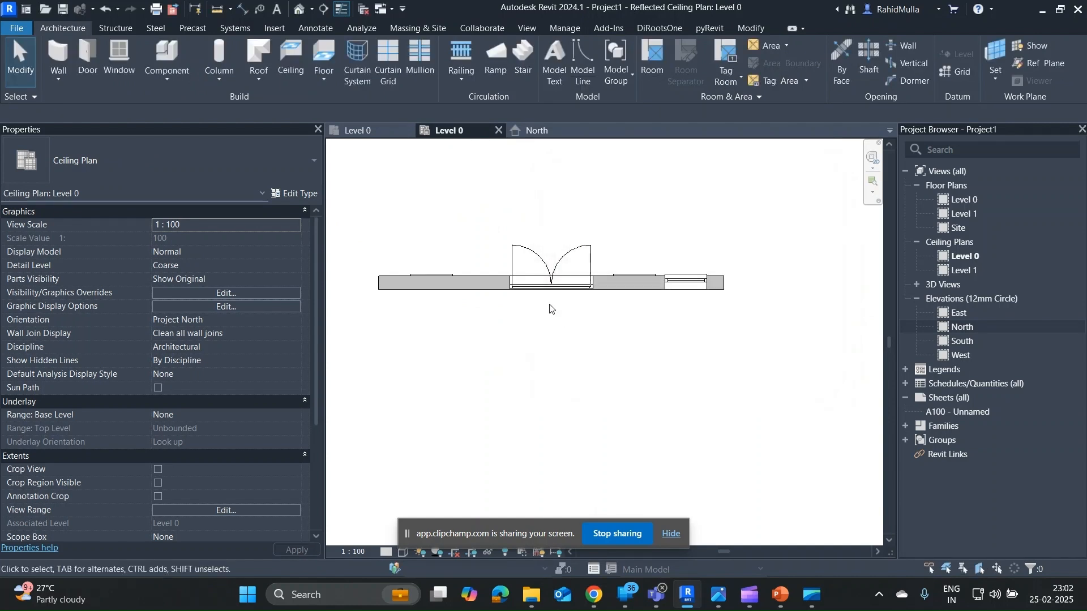
- Select the door and three windows in the Level 0 ceiling plan and examine them and the uppermost window in the North elevation
{"action": "left_click", "coordinate": [437, 272]}
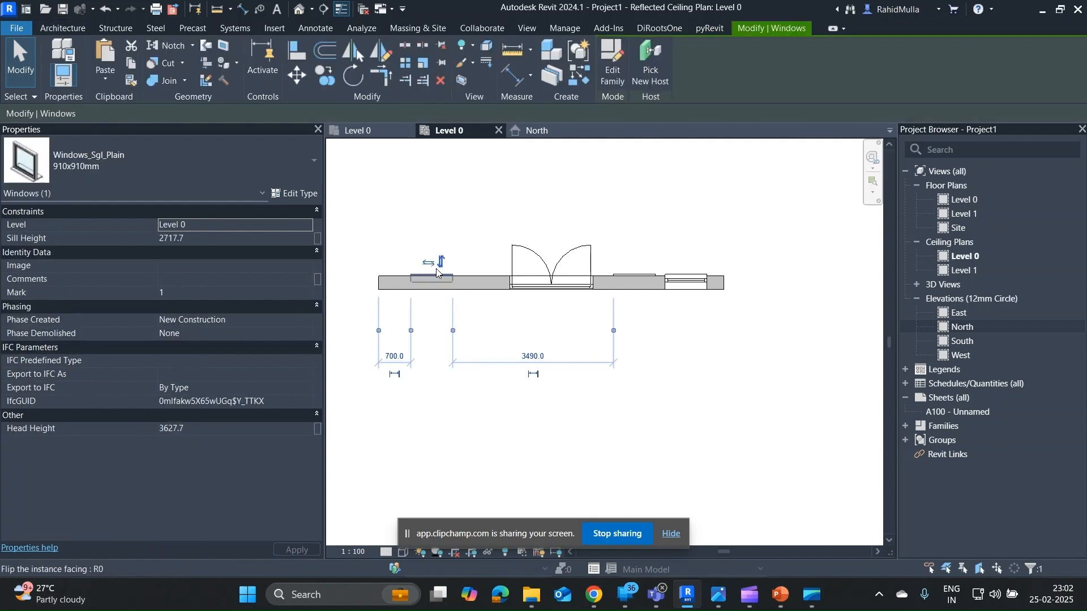
{"action": "left_click", "coordinate": [531, 258], "text": "ctrl"}
{"action": "left_click", "coordinate": [642, 276], "text": "ctrl"}
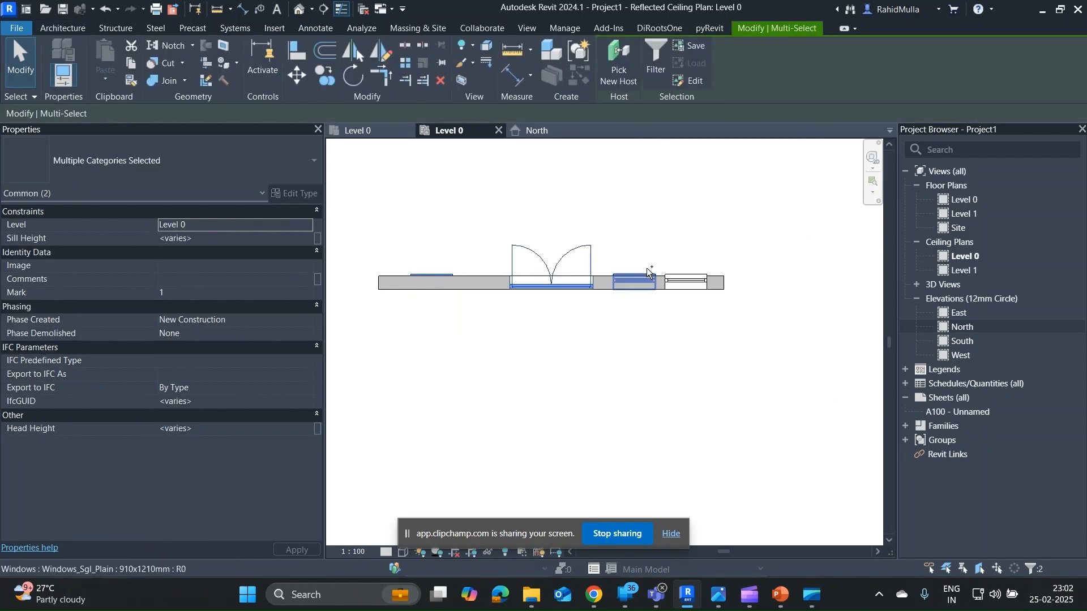
{"action": "left_click", "coordinate": [689, 276], "text": "ctrl"}
{"action": "left_click", "coordinate": [537, 130]}
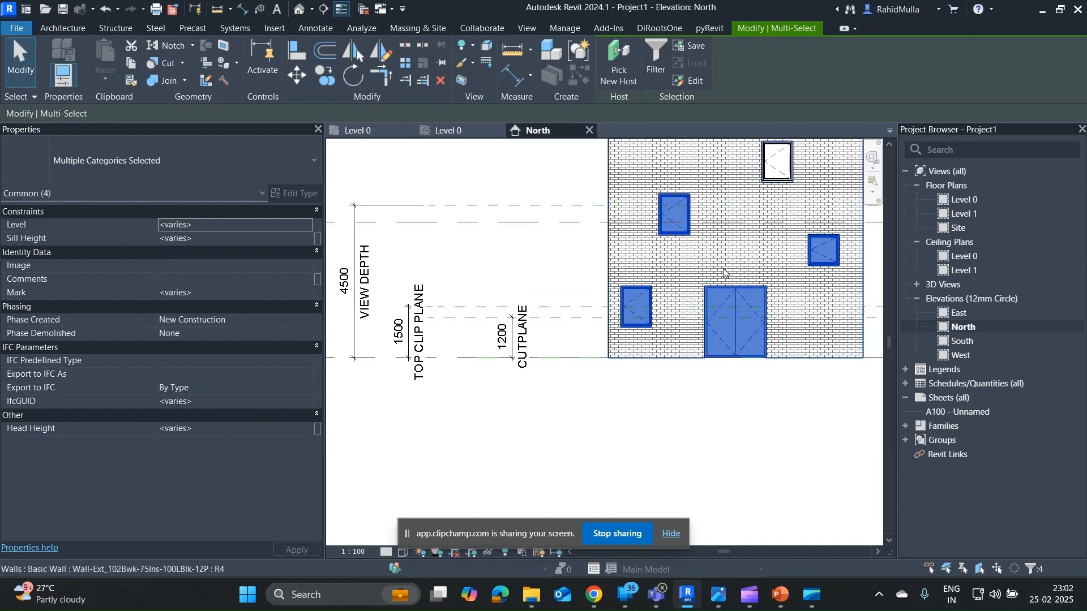
{"action": "middle_click_drag", "start_coordinate": [756, 398], "coordinate": [725, 405]}
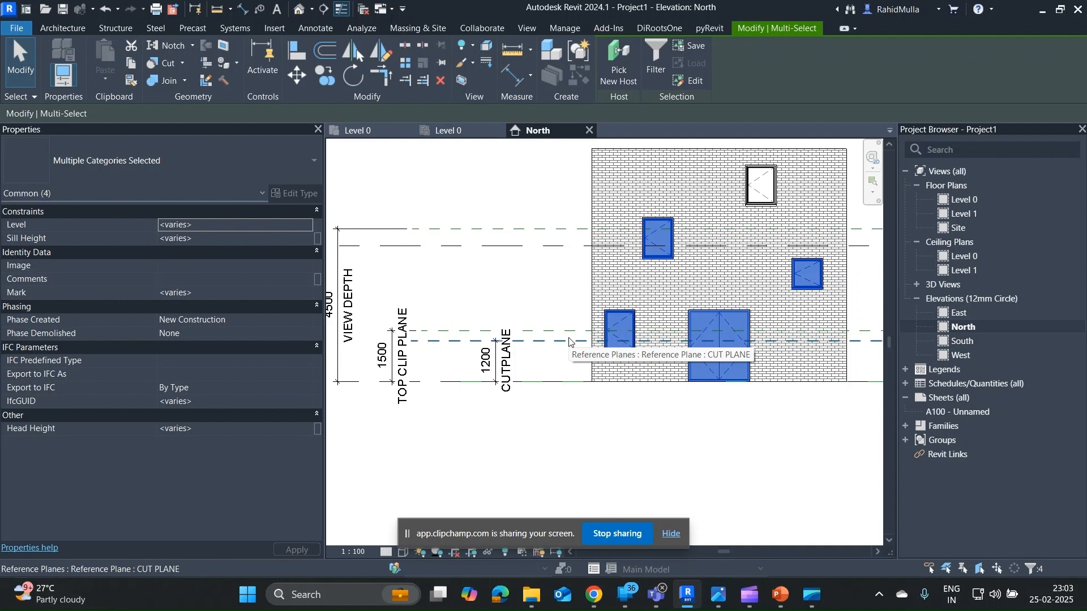
{"action": "left_click", "coordinate": [759, 182]}
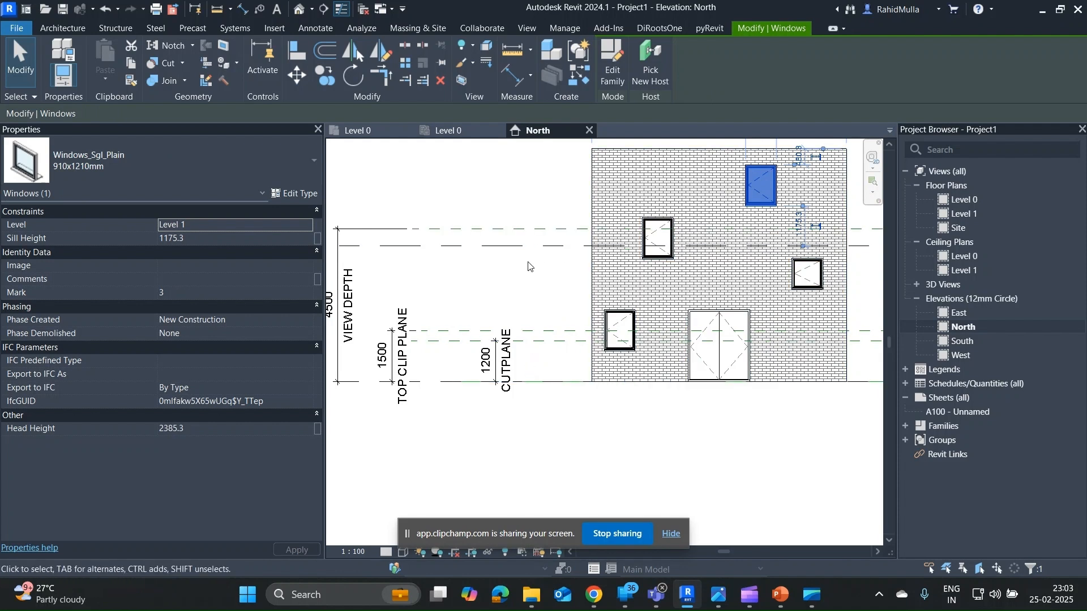
{"action": "middle_click_drag", "start_coordinate": [540, 273], "coordinate": [549, 274]}
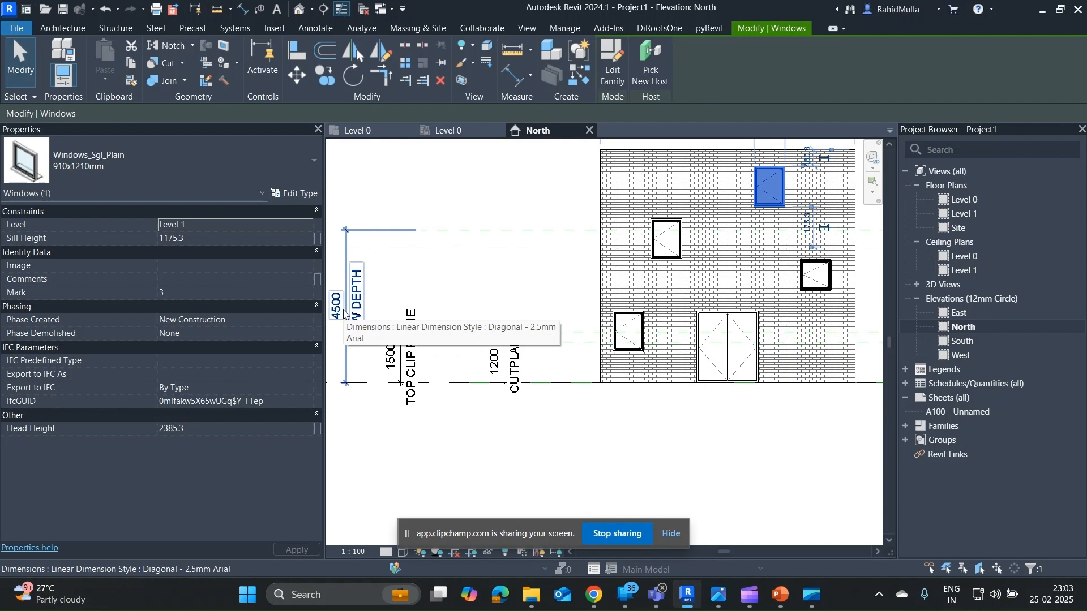
- Raise the TOP PLANE reference plane to 6500 above Level 0 in the North elevation
{"action": "left_click", "coordinate": [558, 338]}
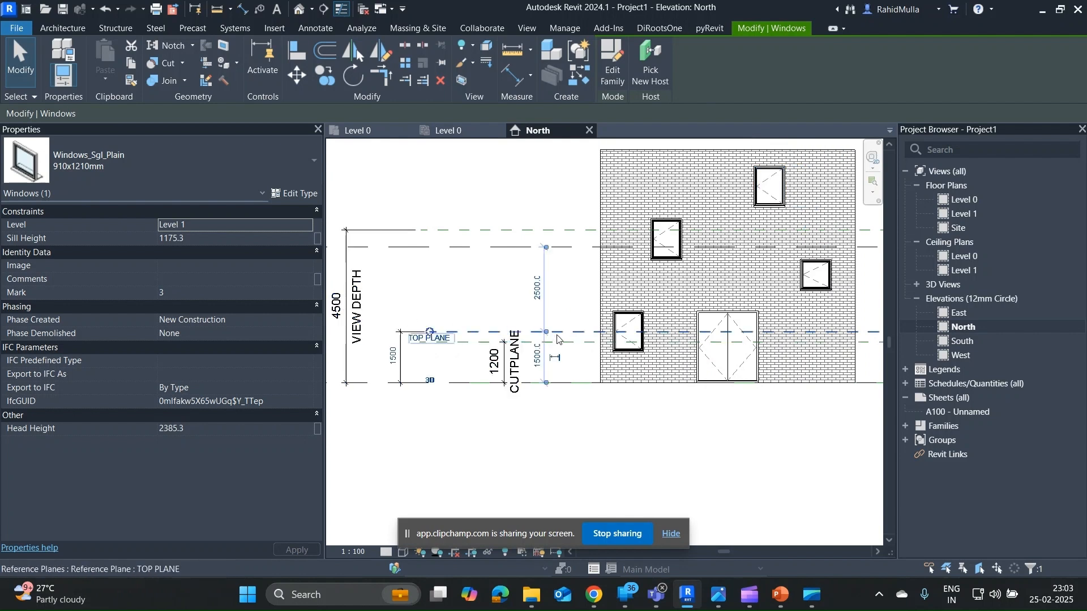
{"action": "left_click_drag", "start_coordinate": [562, 329], "coordinate": [570, 164]}
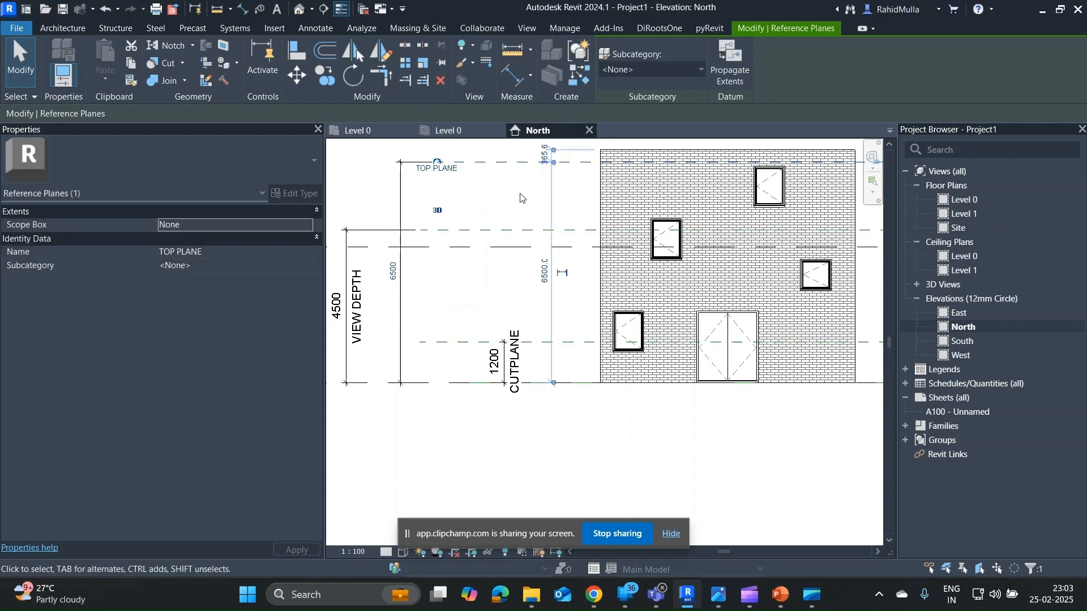
{"action": "left_click", "coordinate": [520, 197]}
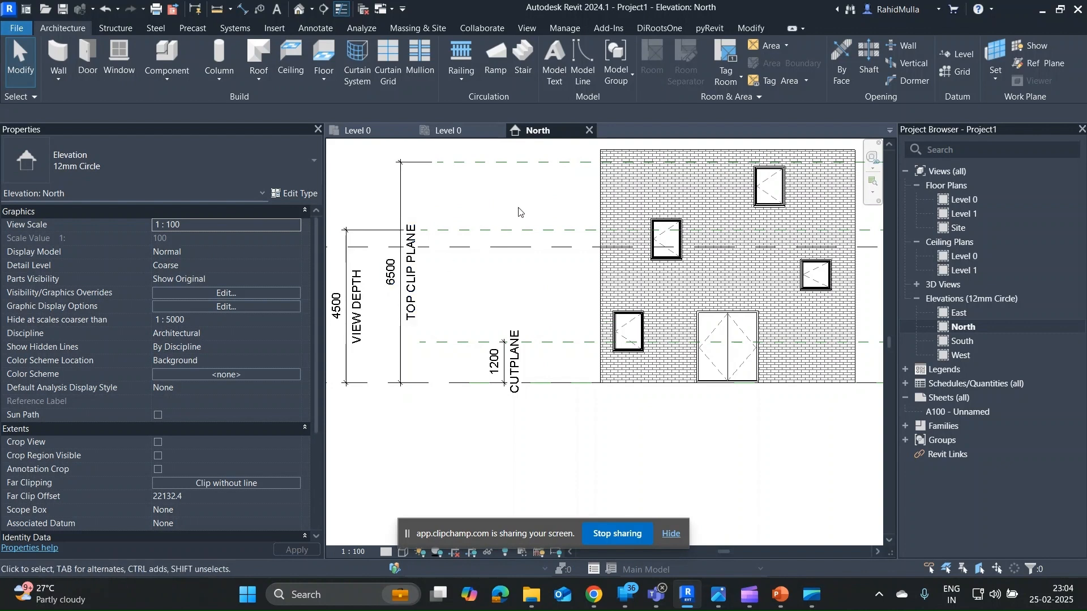
- Try to set the top offset of the Level 0 ceiling plan's view range to 6500
{"action": "left_click", "coordinate": [464, 130]}
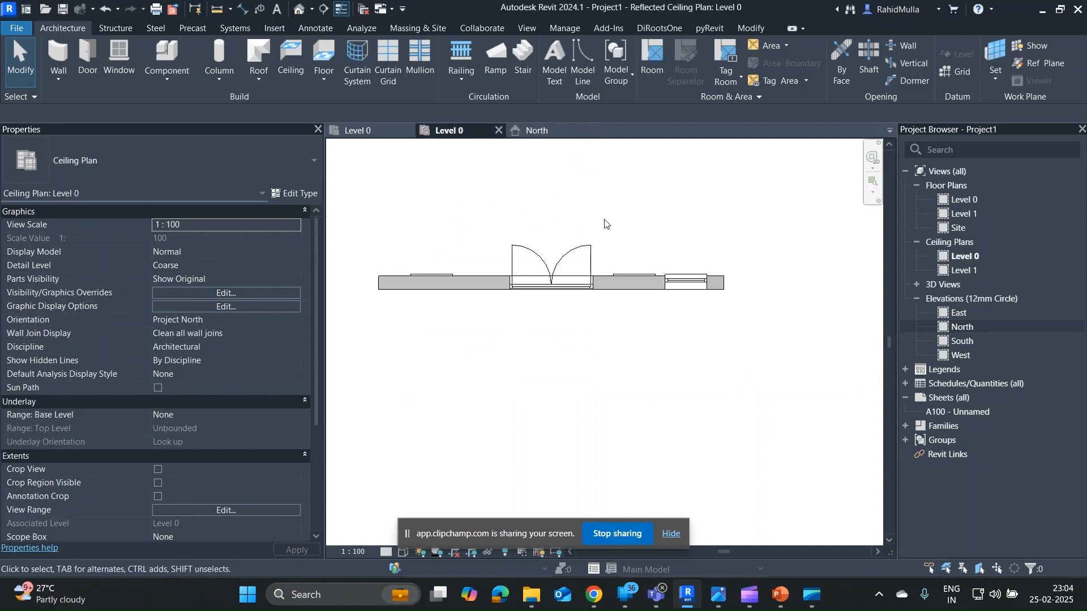
{"action": "key", "text": "v"}
{"action": "key", "text": "r"}
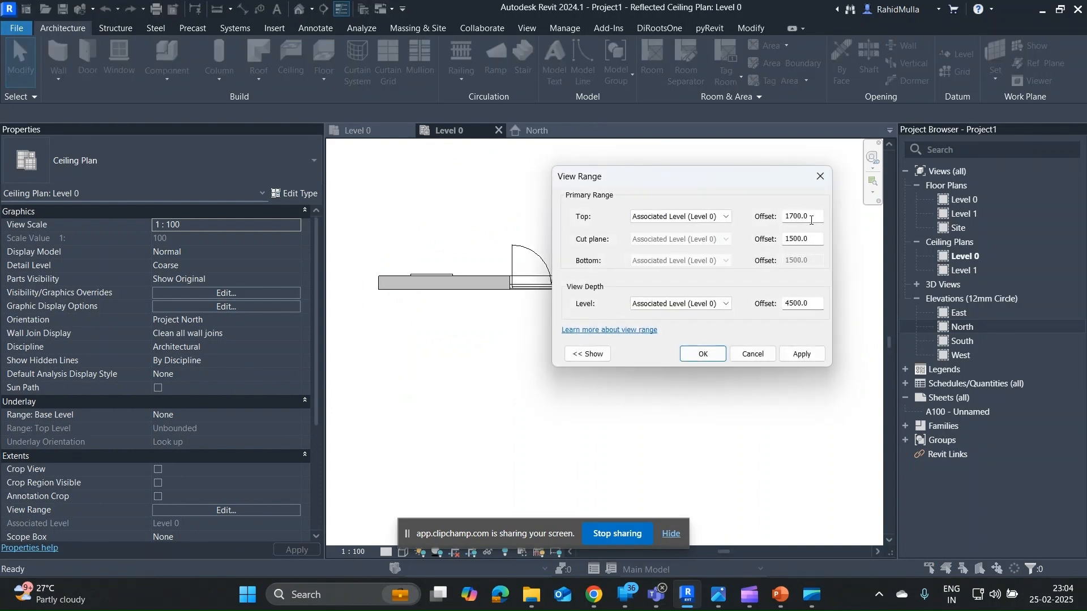
{"action": "double_click", "coordinate": [812, 218]}
{"action": "type", "text": "6500"}
{"action": "left_click", "coordinate": [801, 354]}
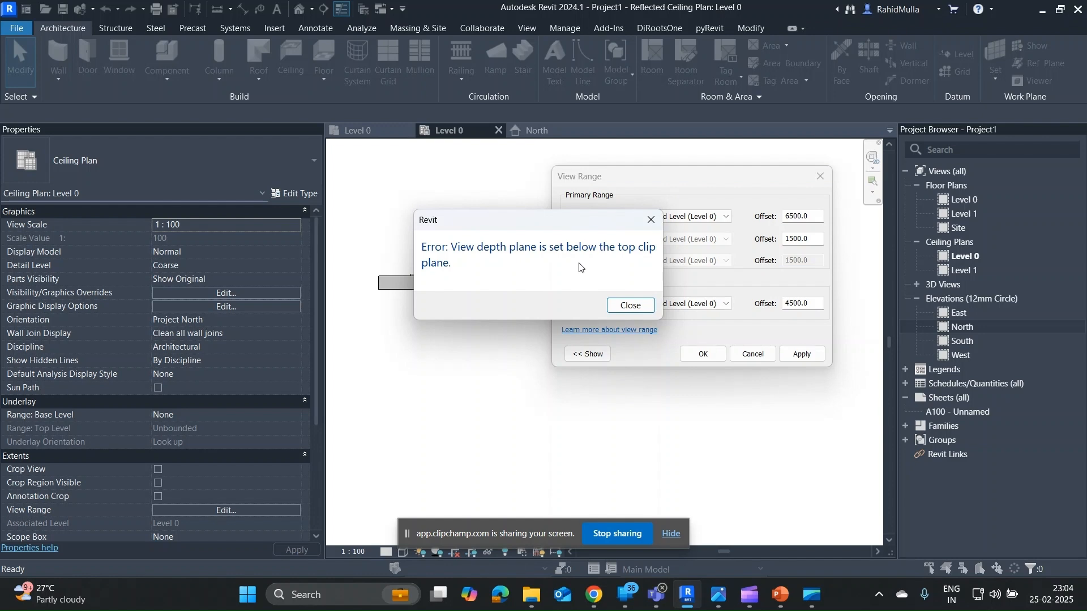
{"action": "left_click", "coordinate": [627, 307]}
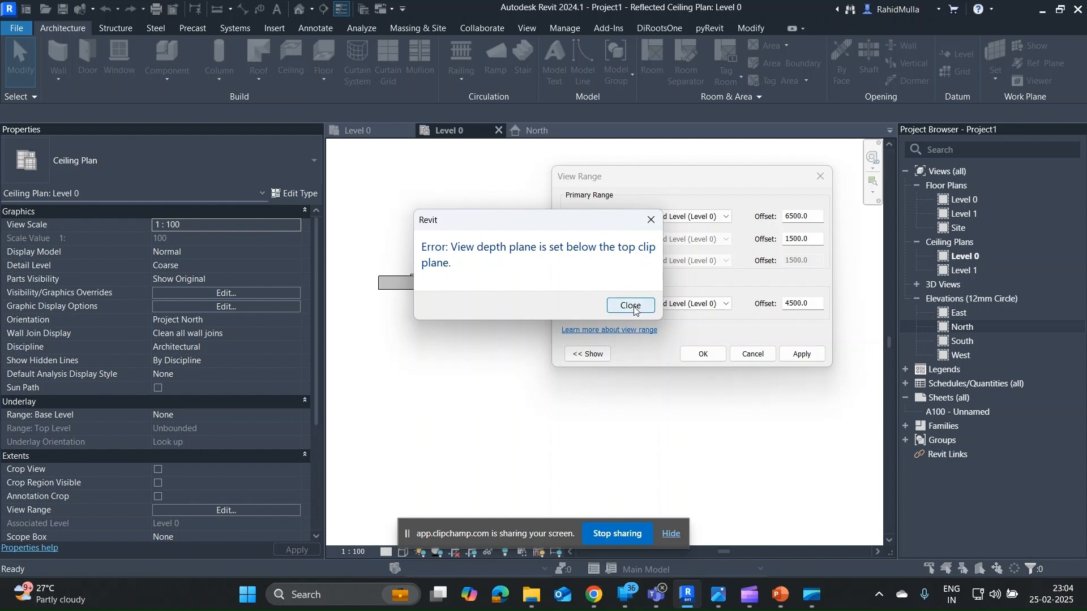
{"action": "left_click", "coordinate": [747, 353]}
- Raise the VIEW DEPTH reference plane in the North elevation to 6500 above Level 0
{"action": "left_click", "coordinate": [537, 130]}
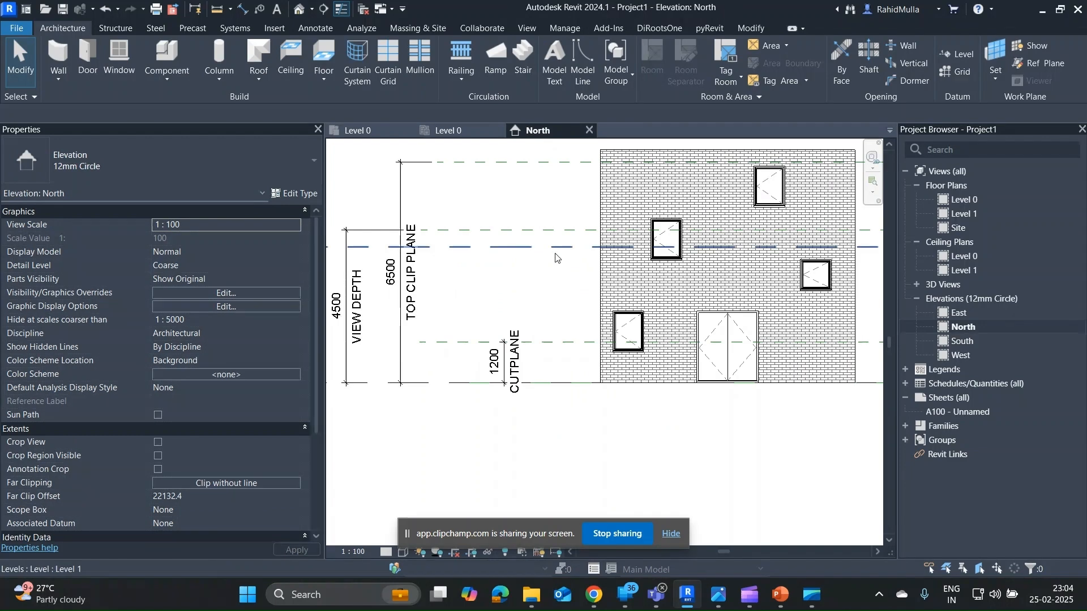
{"action": "middle_click_drag", "start_coordinate": [470, 278], "coordinate": [509, 311]}
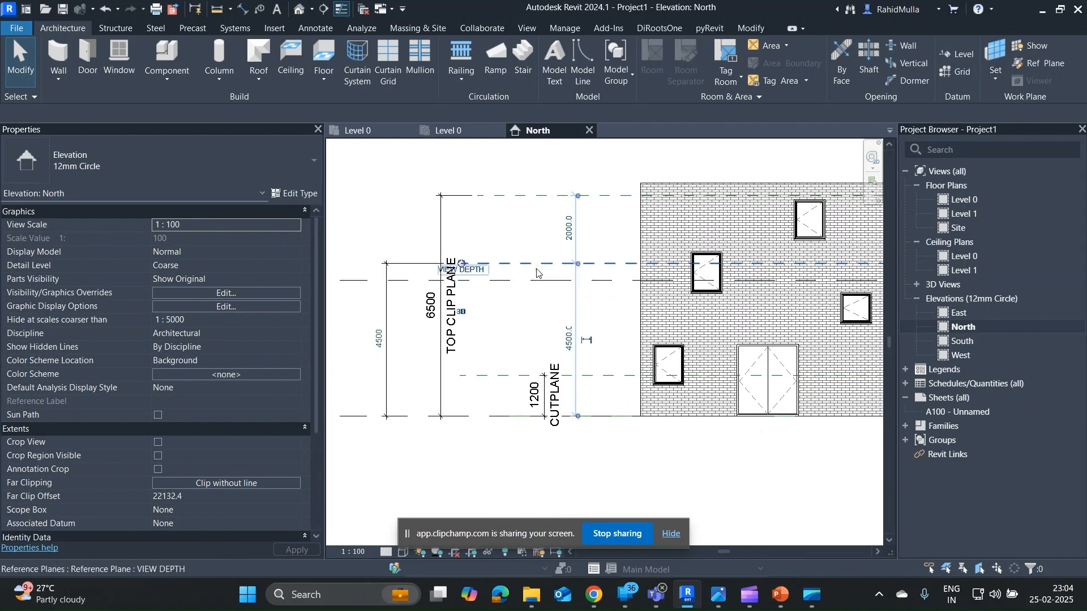
{"action": "left_click", "coordinate": [547, 264]}
{"action": "left_click_drag", "start_coordinate": [546, 264], "coordinate": [548, 195]}
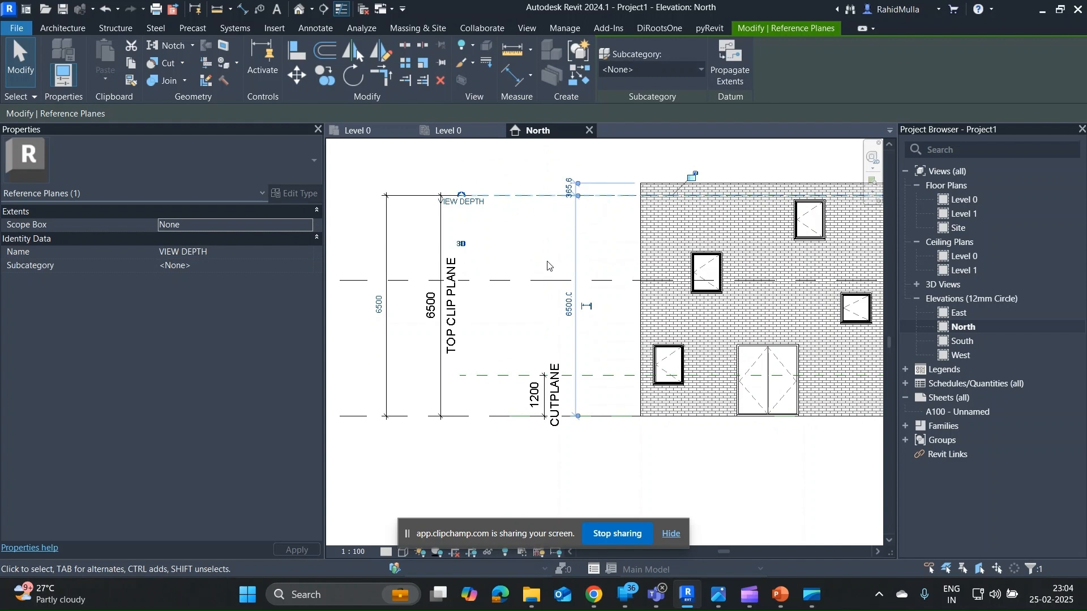
{"action": "left_click", "coordinate": [503, 347]}
- Lower the TOP PLANE reference plane to 5000 above Level 0
{"action": "left_click", "coordinate": [592, 195]}
{"action": "left_click", "coordinate": [566, 196]}
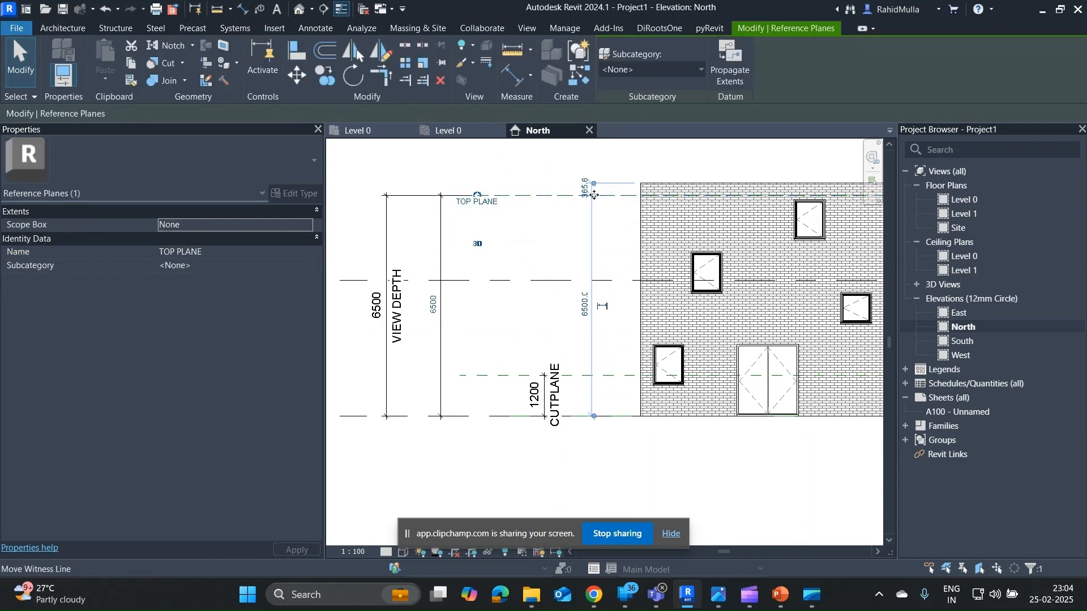
{"action": "left_click_drag", "start_coordinate": [566, 196], "coordinate": [566, 246]}
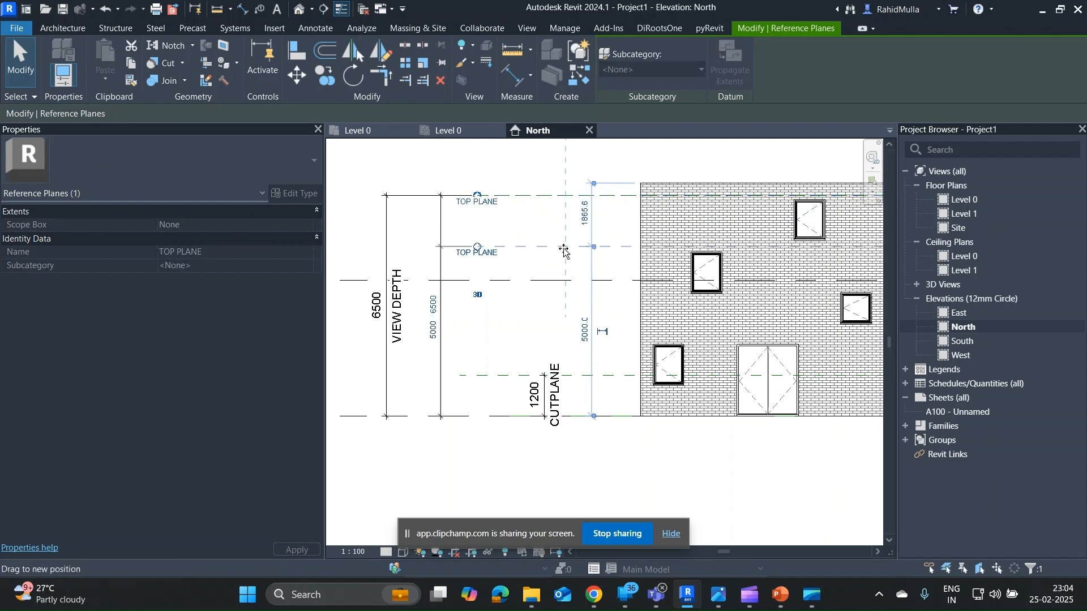
{"action": "left_click", "coordinate": [716, 469]}
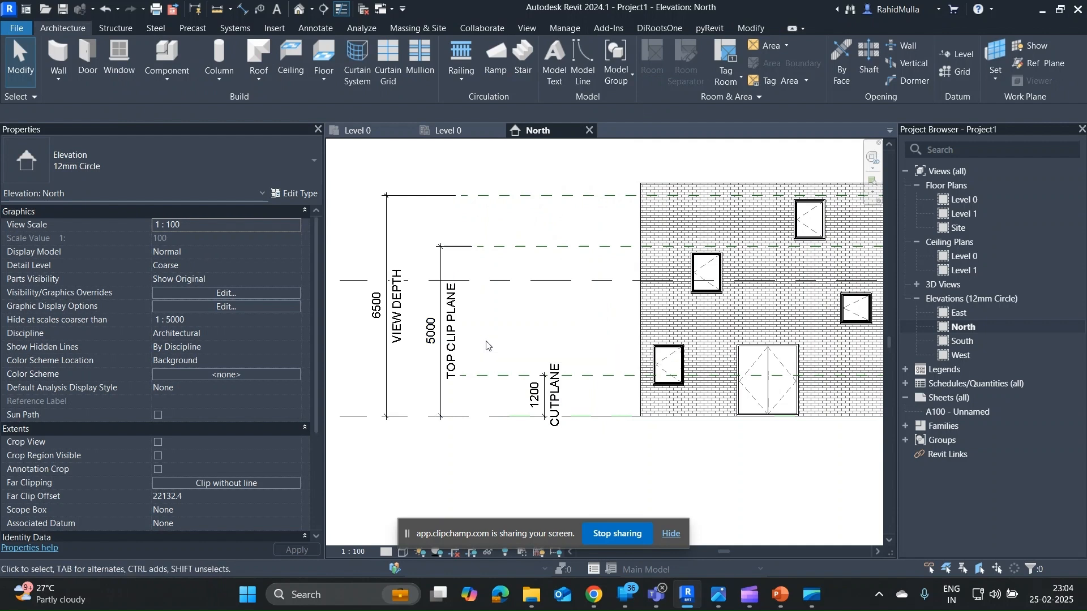
- Raise the CUT PLANE reference plane first to 4600 and finally to 5600 above Level 0, crossing the uppermost window
{"action": "left_click", "coordinate": [609, 378]}
{"action": "left_click_drag", "start_coordinate": [609, 378], "coordinate": [607, 261]}
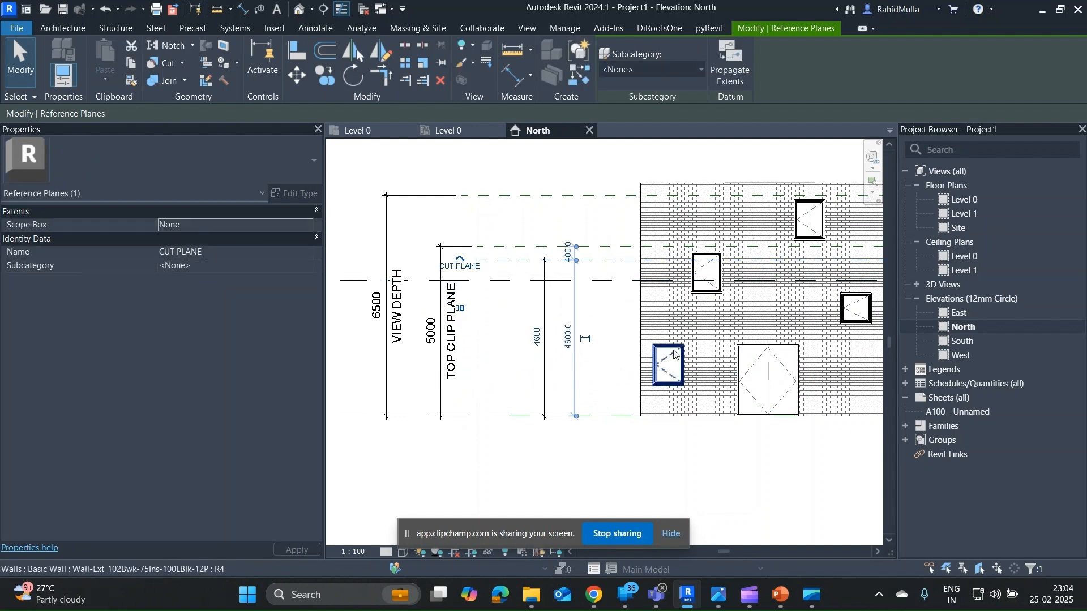
{"action": "left_click", "coordinate": [675, 453]}
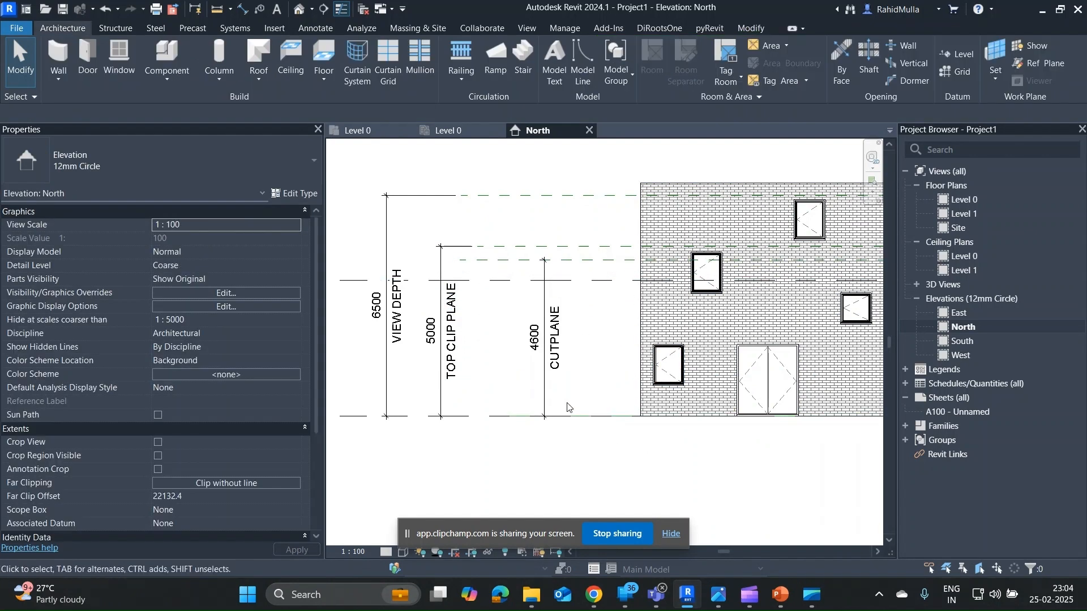
{"action": "left_click", "coordinate": [589, 261]}
{"action": "left_click_drag", "start_coordinate": [600, 261], "coordinate": [606, 228]}
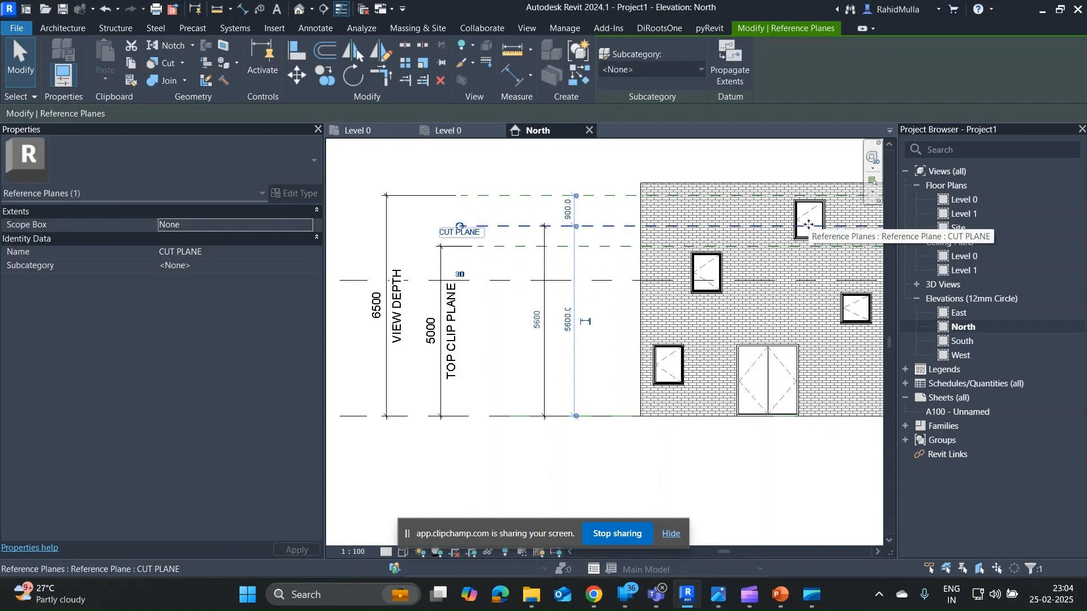
{"action": "key", "text": "Escape"}
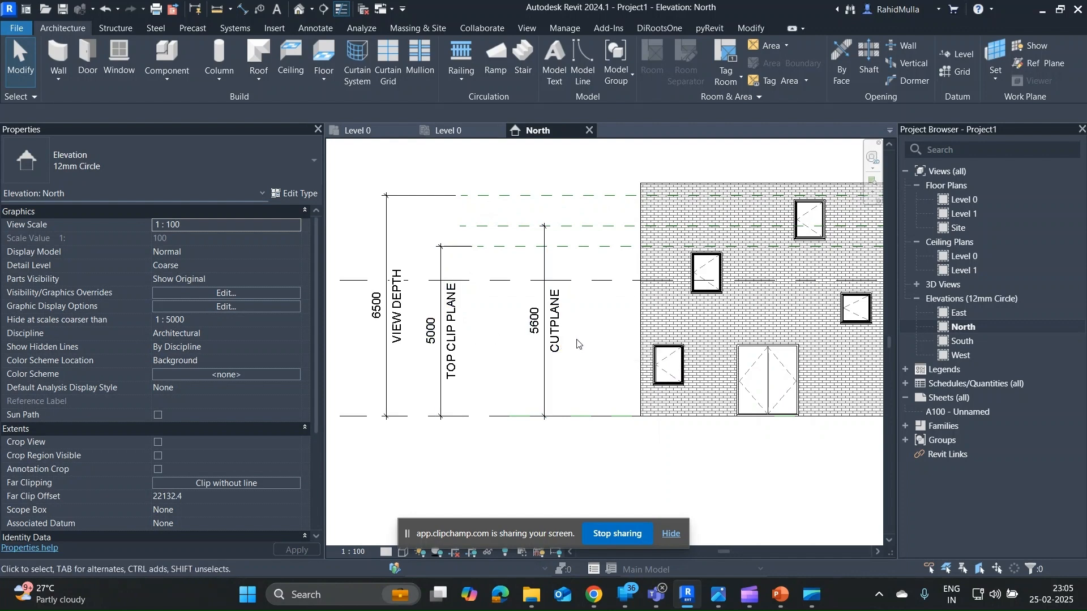
- Raise the TOP PLANE reference plane to 6000 above Level 0, above the cut plane
{"action": "left_click", "coordinate": [593, 247]}
{"action": "left_click_drag", "start_coordinate": [593, 247], "coordinate": [594, 213]}
{"action": "left_click", "coordinate": [699, 461]}
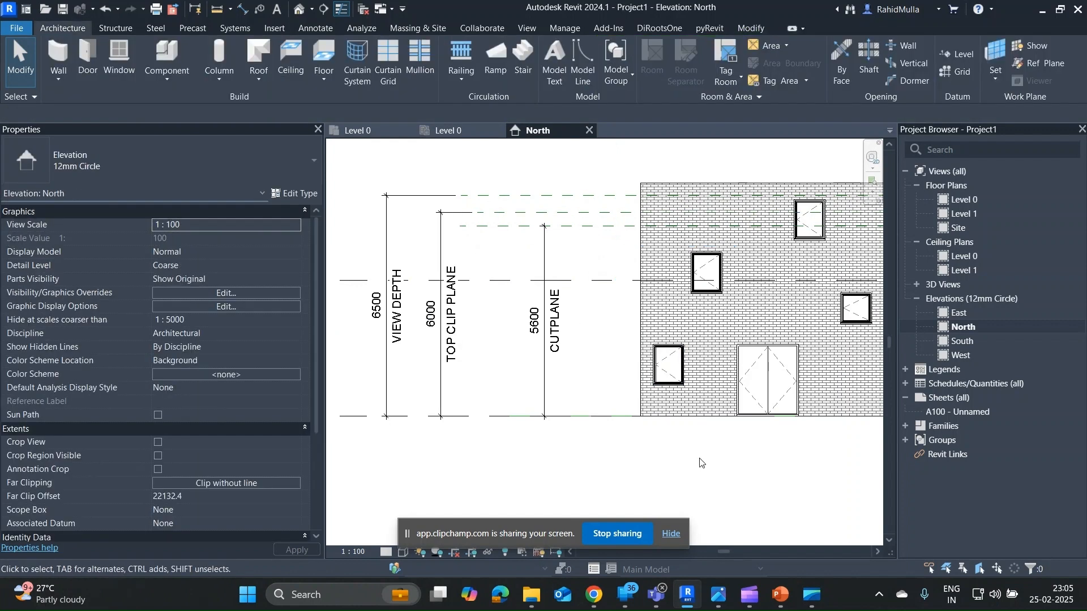
{"action": "left_click", "coordinate": [459, 134]}
{"action": "left_click", "coordinate": [534, 130]}
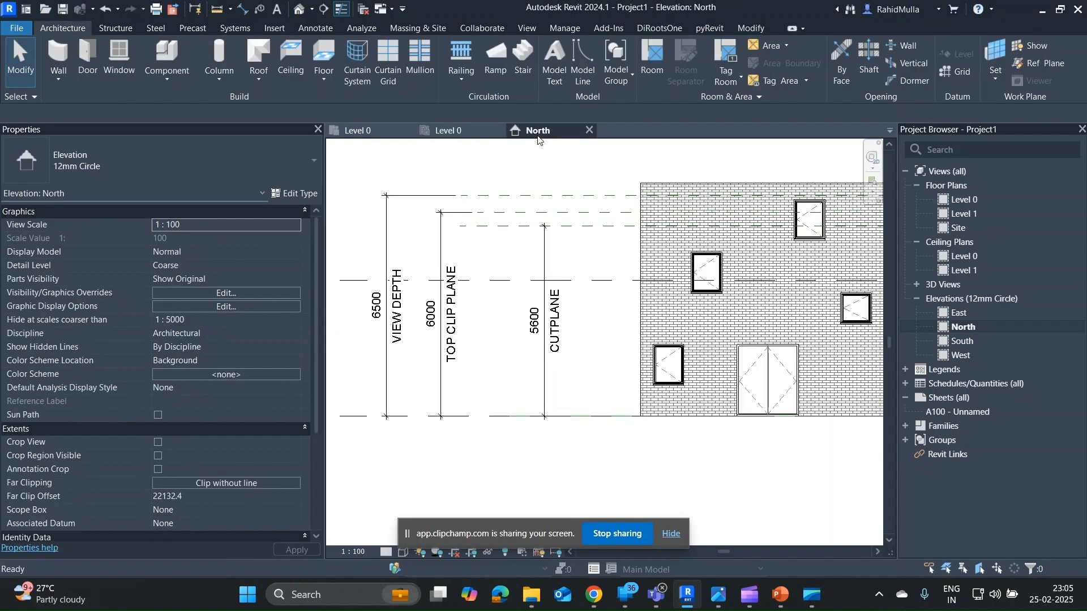
- In the Level 0 ceiling plan's view range, set the top offset to 5700 and the cut plane offset to 5600
{"action": "left_click", "coordinate": [481, 130]}
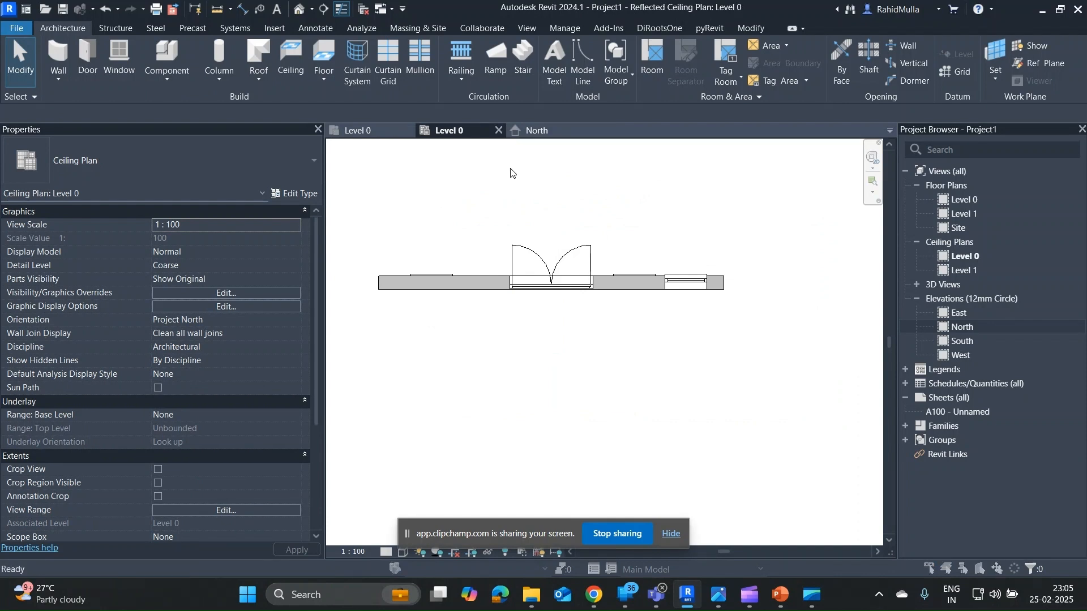
{"action": "key", "text": "v"}
{"action": "key", "text": "r"}
{"action": "left_click_drag", "start_coordinate": [822, 238], "coordinate": [762, 237]}
{"action": "type", "text": "5700"}
{"action": "left_click_drag", "start_coordinate": [811, 306], "coordinate": [772, 308]}
{"action": "left_click_drag", "start_coordinate": [820, 216], "coordinate": [766, 219]}
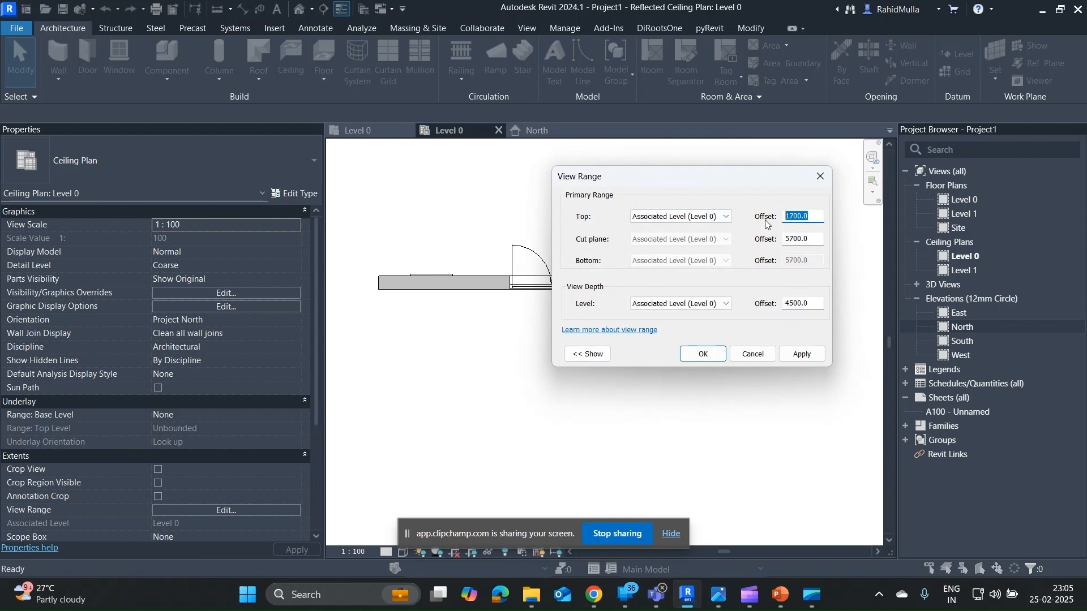
{"action": "type", "text": "5700"}
{"action": "left_click_drag", "start_coordinate": [822, 239], "coordinate": [768, 247]}
{"action": "type", "text": "5600"}
- Set the view depth offset to 6500 and apply the view range to the Level 0 ceiling plan
{"action": "left_click_drag", "start_coordinate": [812, 305], "coordinate": [762, 313]}
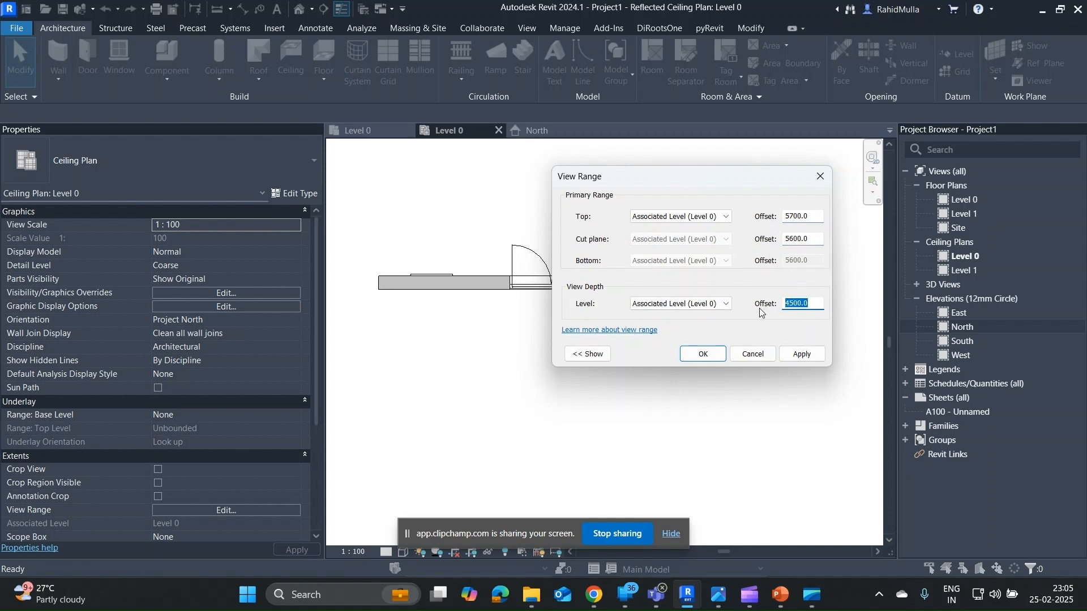
{"action": "type", "text": "6500"}
{"action": "left_click", "coordinate": [811, 356]}
{"action": "left_click", "coordinate": [703, 354]}
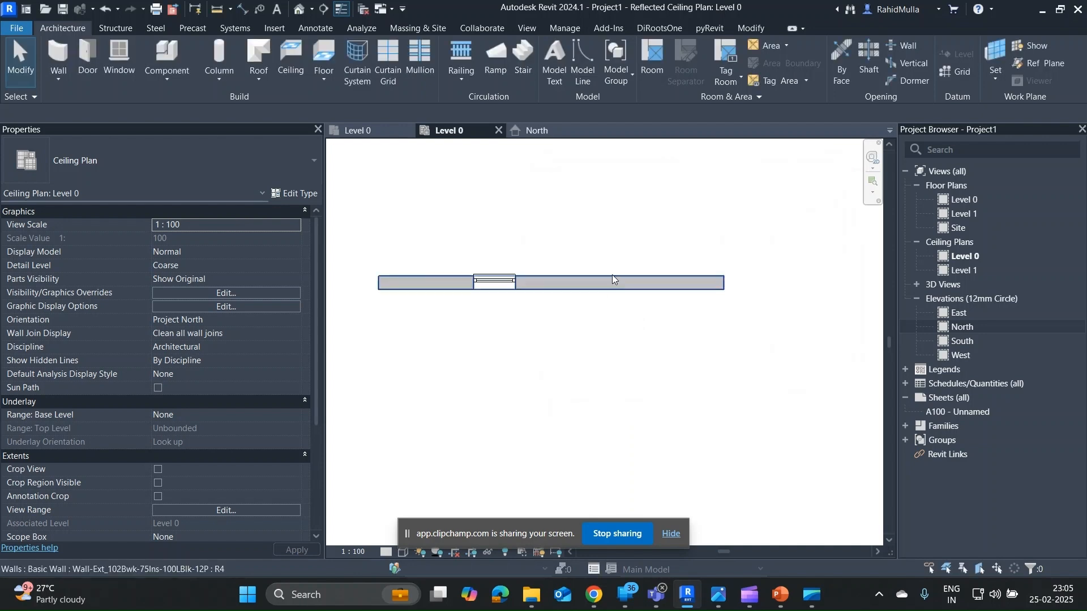
- Select the window shown in the ceiling plan and locate it in the North elevation relative to the reference planes
{"action": "left_click", "coordinate": [496, 287]}
{"action": "left_click", "coordinate": [533, 131]}
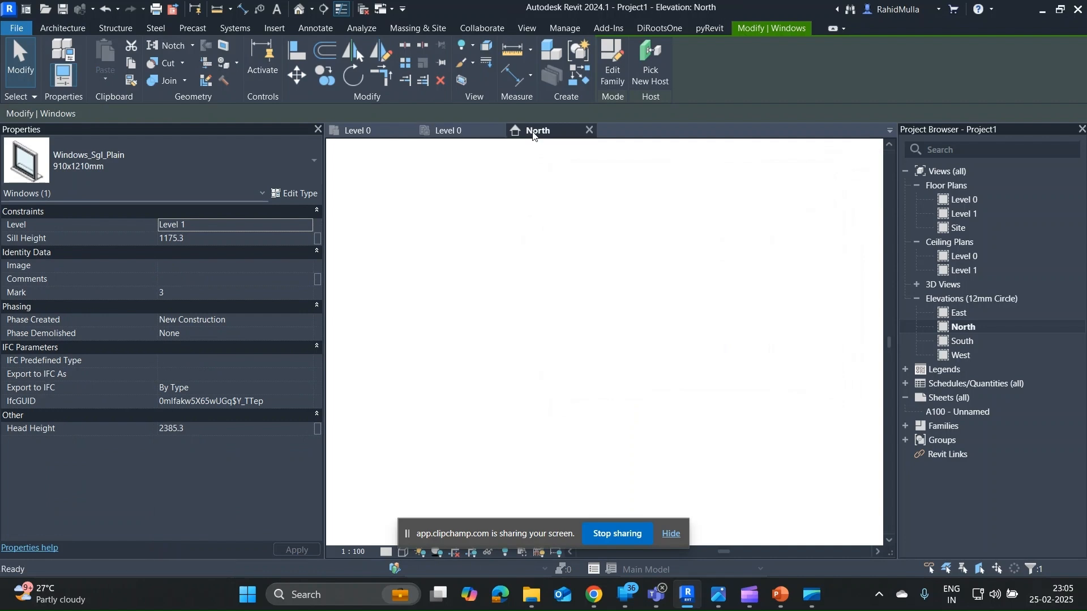
{"action": "middle_click_drag", "start_coordinate": [520, 261], "coordinate": [499, 263]}
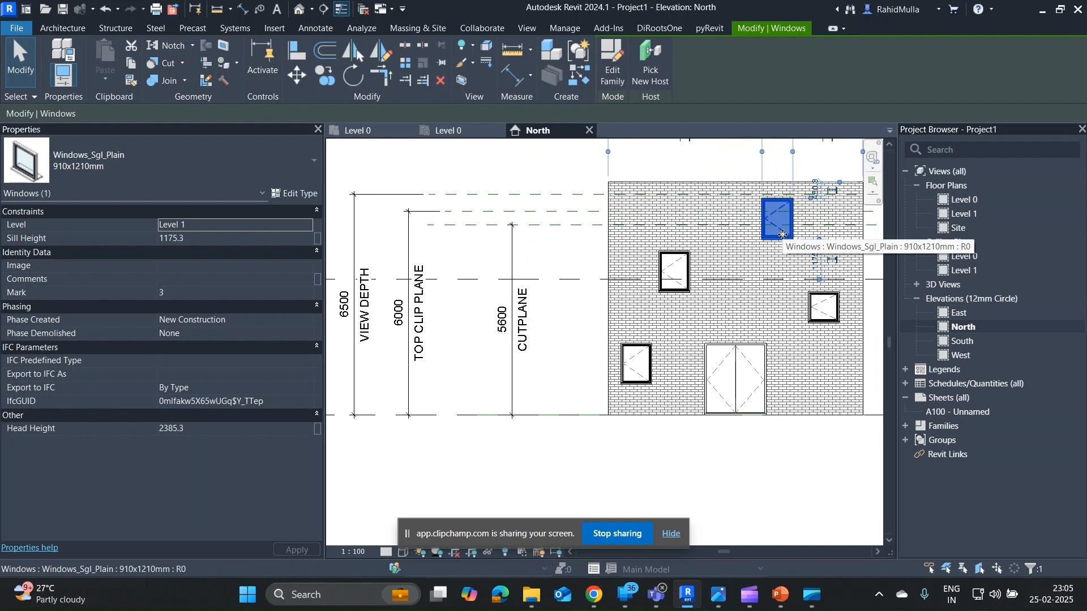
{"action": "left_click", "coordinate": [589, 261]}
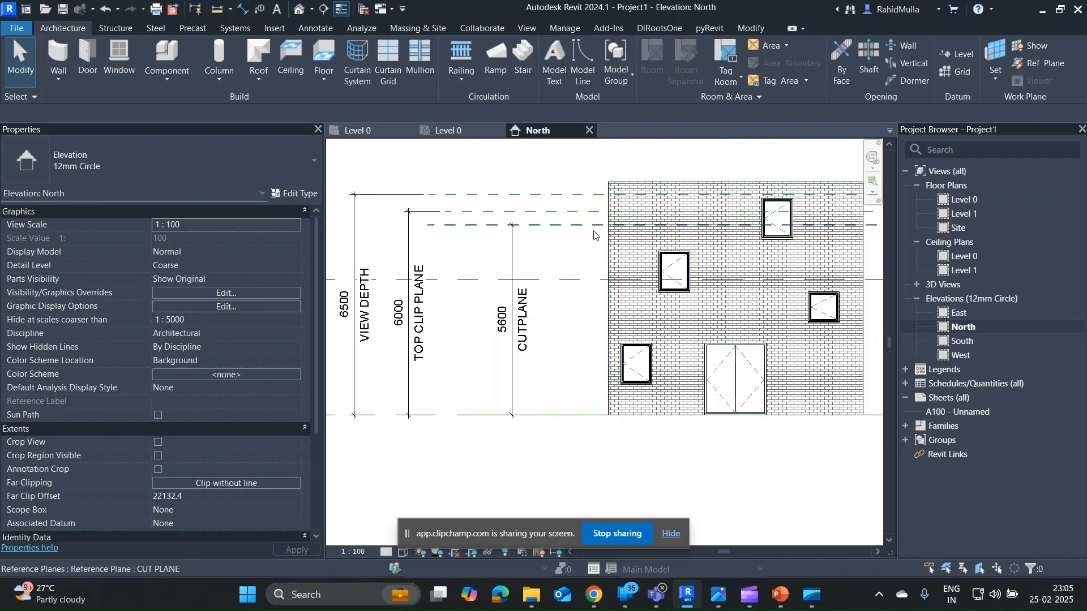
- Select the CUT PLANE and VIEW DEPTH reference planes and lower them together to about 2532 and 3432 above Level 0
{"action": "left_click", "coordinate": [594, 234]}
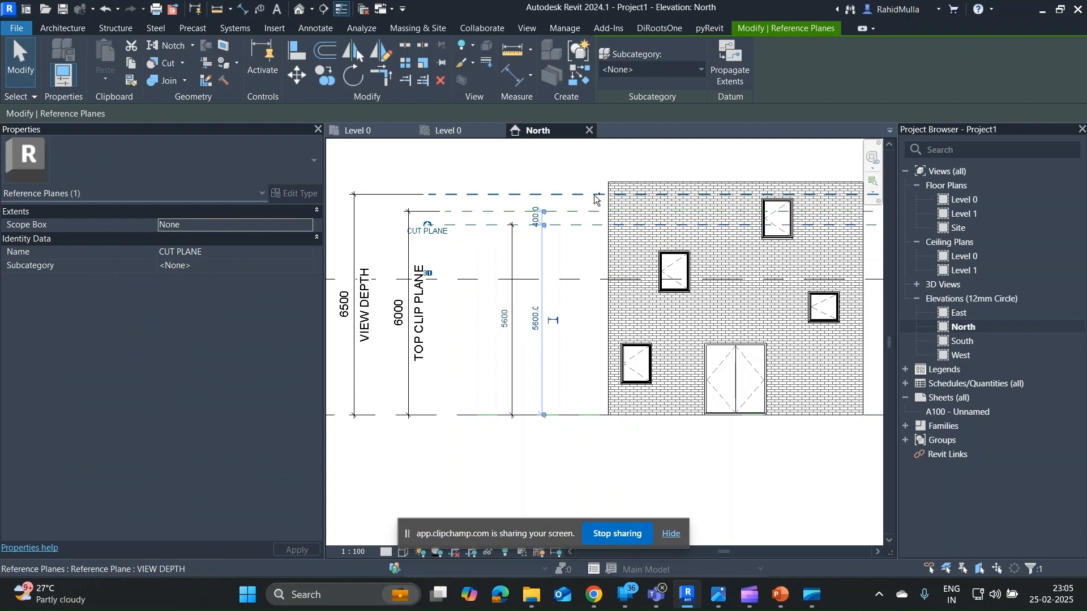
{"action": "left_click", "coordinate": [594, 196], "text": "ctrl"}
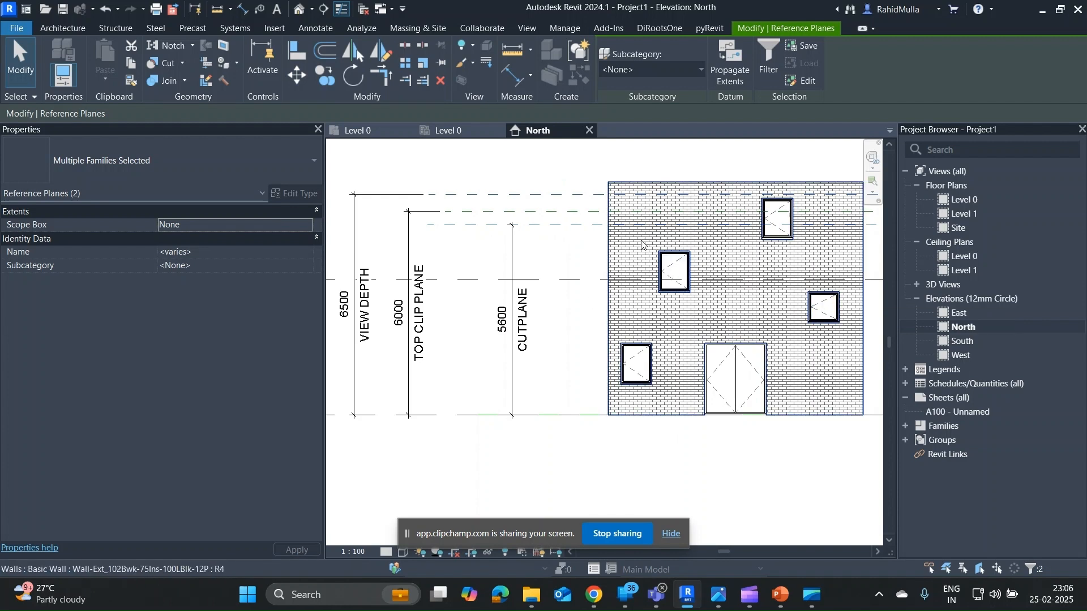
{"action": "left_click_drag", "start_coordinate": [590, 225], "coordinate": [576, 298]}
{"action": "left_click", "coordinate": [771, 478]}
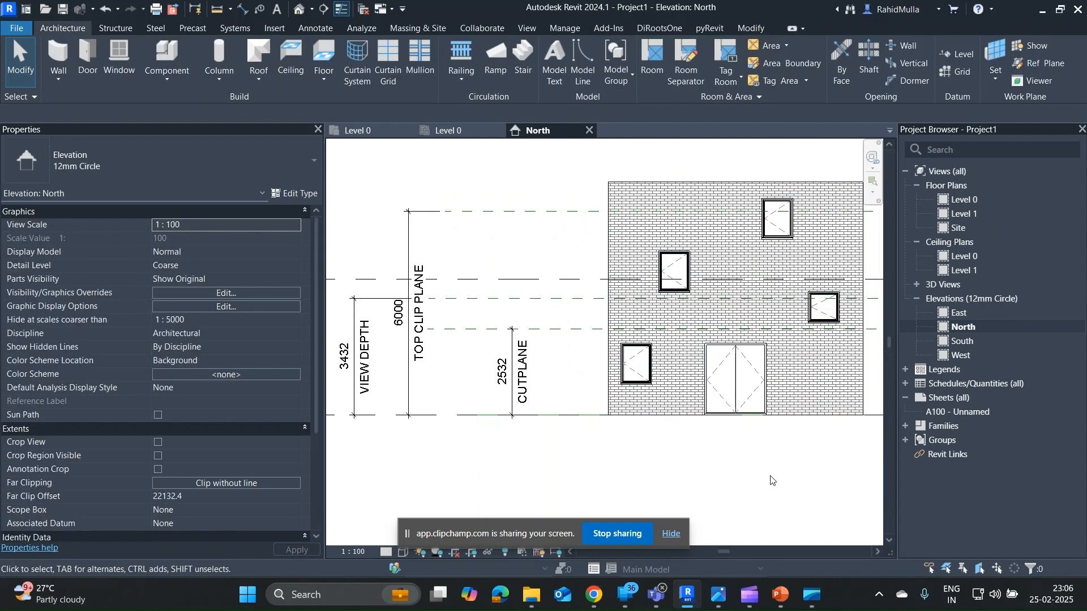
- Raise the CUT PLANE reference plane to 3000 above Level 0 and lower the TOP PLANE reference plane to 3000
{"action": "left_click", "coordinate": [575, 297]}
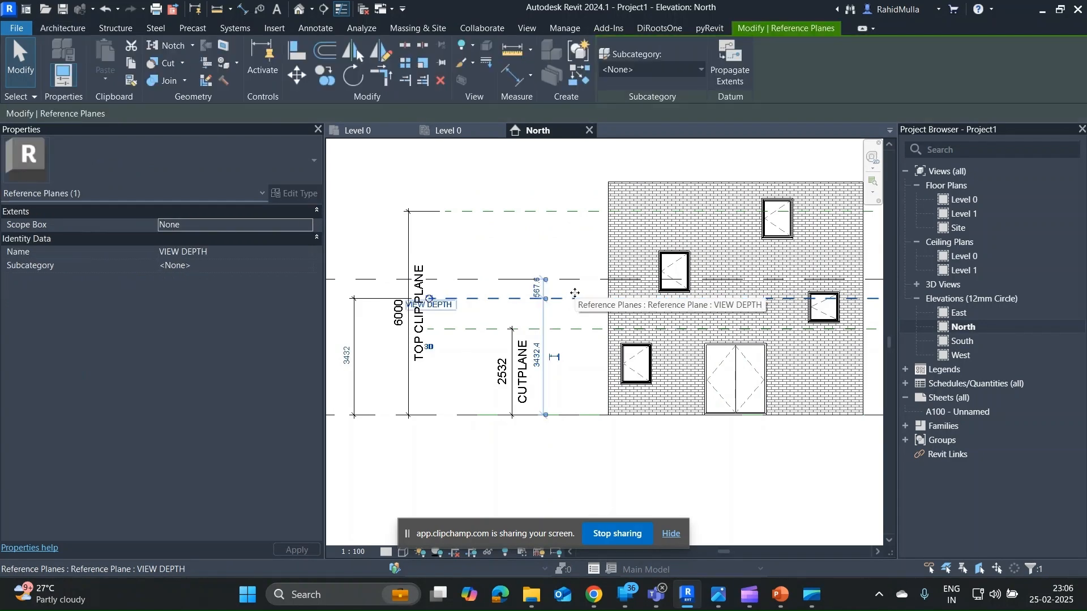
{"action": "left_click", "coordinate": [586, 336]}
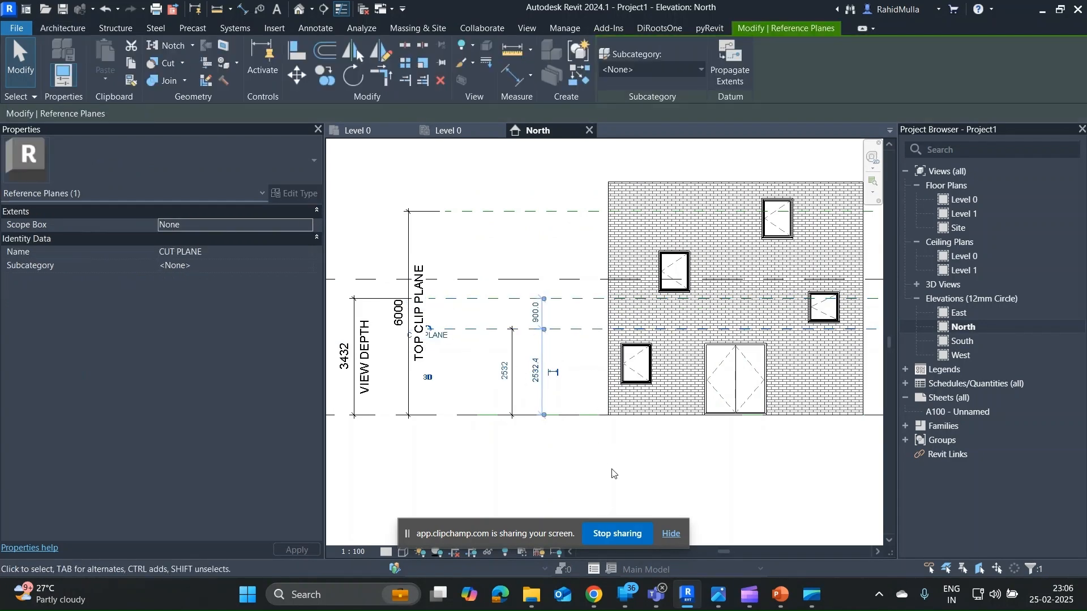
{"action": "left_click_drag", "start_coordinate": [585, 334], "coordinate": [587, 315]}
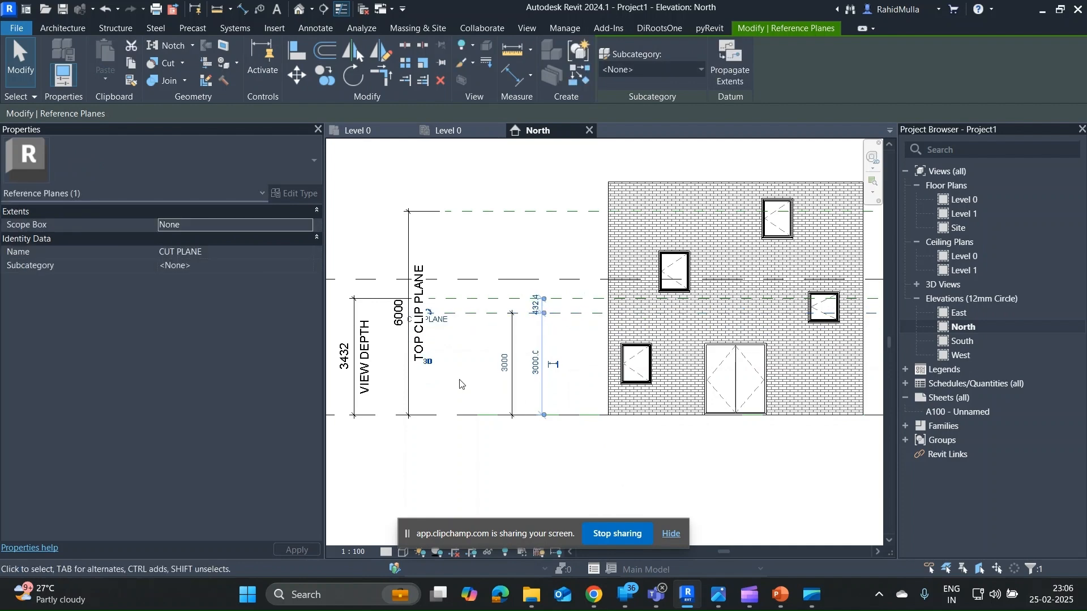
{"action": "key", "text": "Escape"}
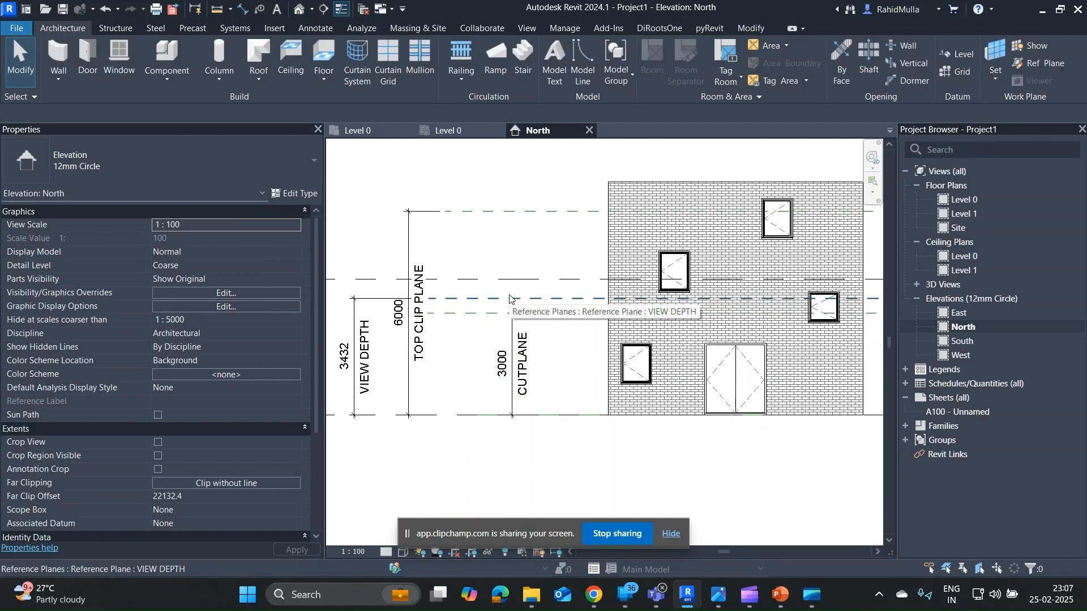
{"action": "left_click", "coordinate": [512, 211]}
{"action": "left_click_drag", "start_coordinate": [520, 232], "coordinate": [537, 315]}
{"action": "left_click", "coordinate": [601, 461]}
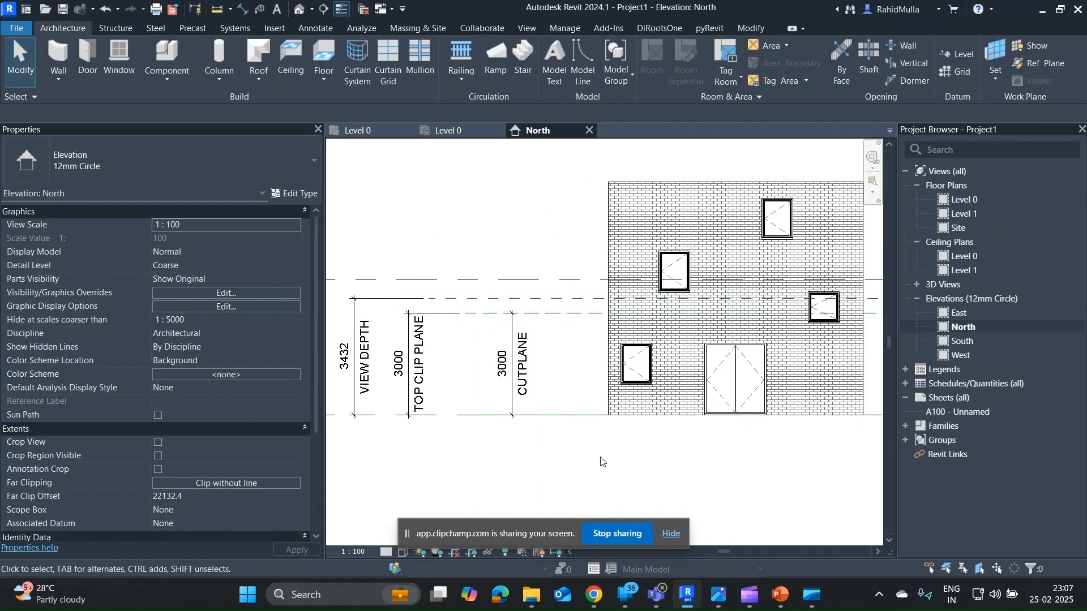
- Set the CUT PLANE reference plane's height above Level 0 to 3200 in the North elevation
{"action": "left_click", "coordinate": [575, 313]}
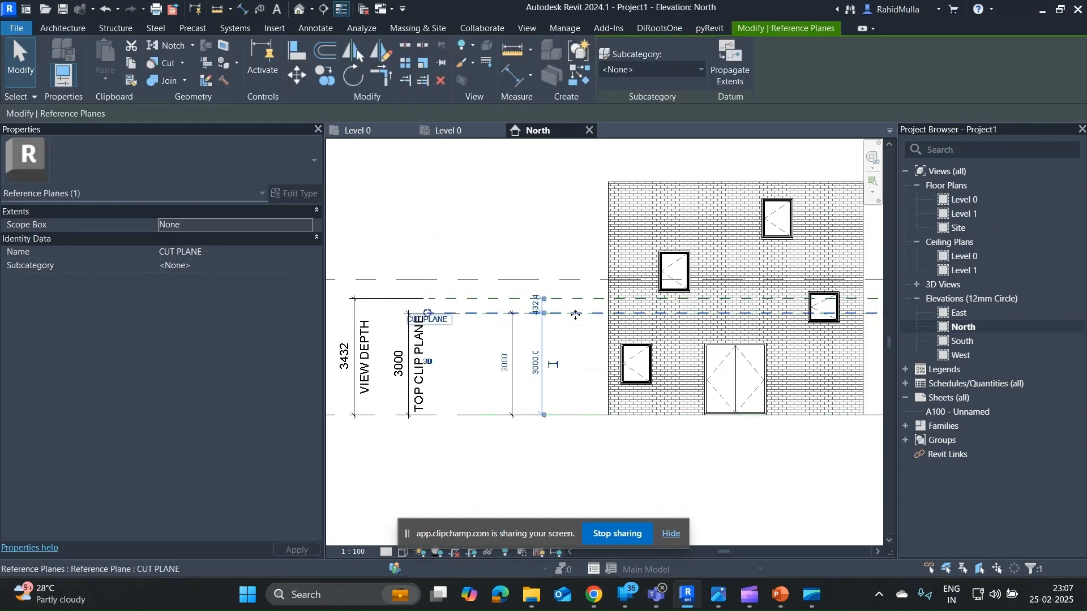
{"action": "scroll", "coordinate": [576, 314], "scroll_direction": "up", "scroll_amount": 3}
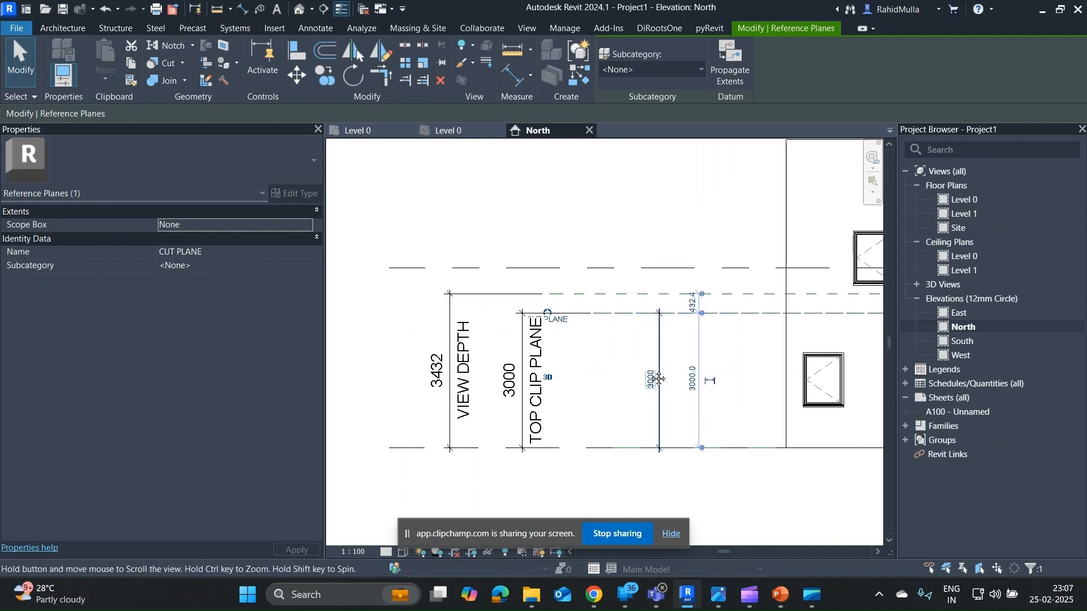
{"action": "left_click", "coordinate": [652, 380]}
{"action": "type", "text": "3200"}
{"action": "key", "text": "Return"}
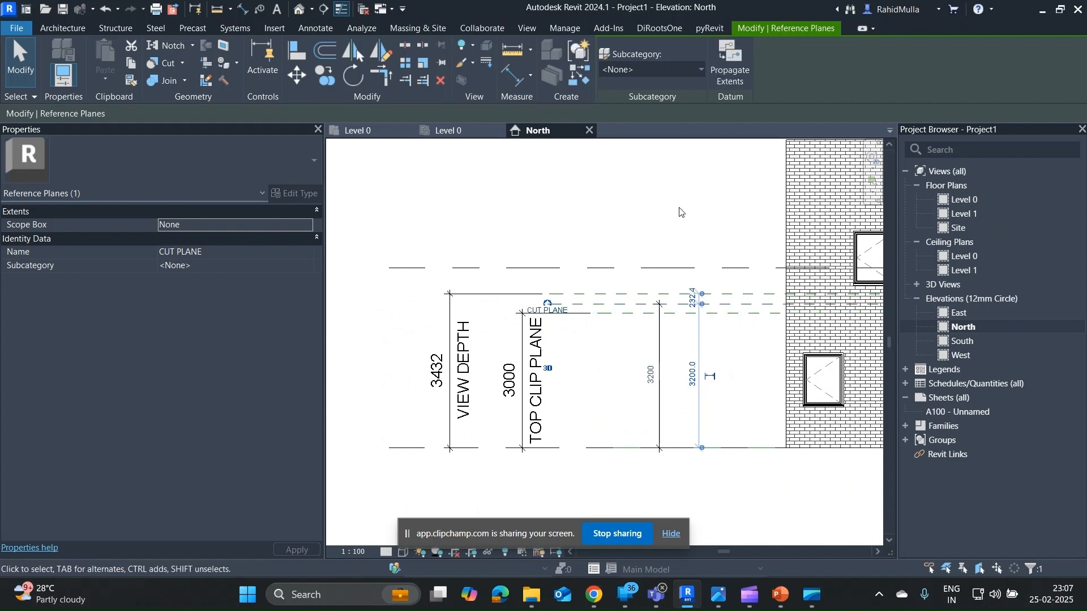
{"action": "left_click", "coordinate": [727, 342]}
{"action": "middle_click_drag", "start_coordinate": [727, 342], "coordinate": [666, 338]}
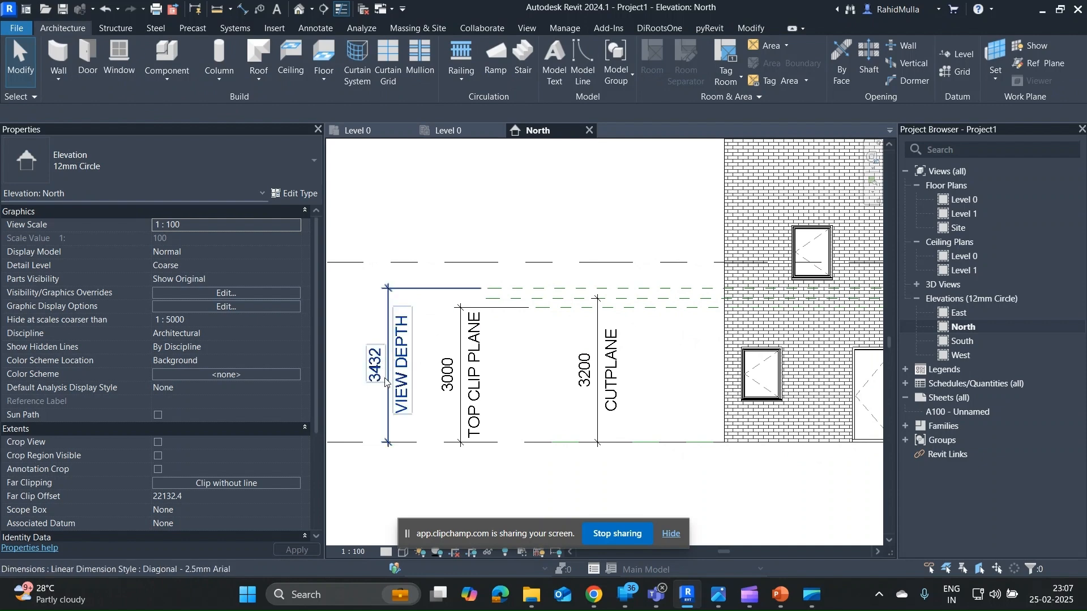
- Set the TOP PLANE reference plane's height above Level 0 to 3300 in the North elevation
{"action": "left_click", "coordinate": [451, 378]}
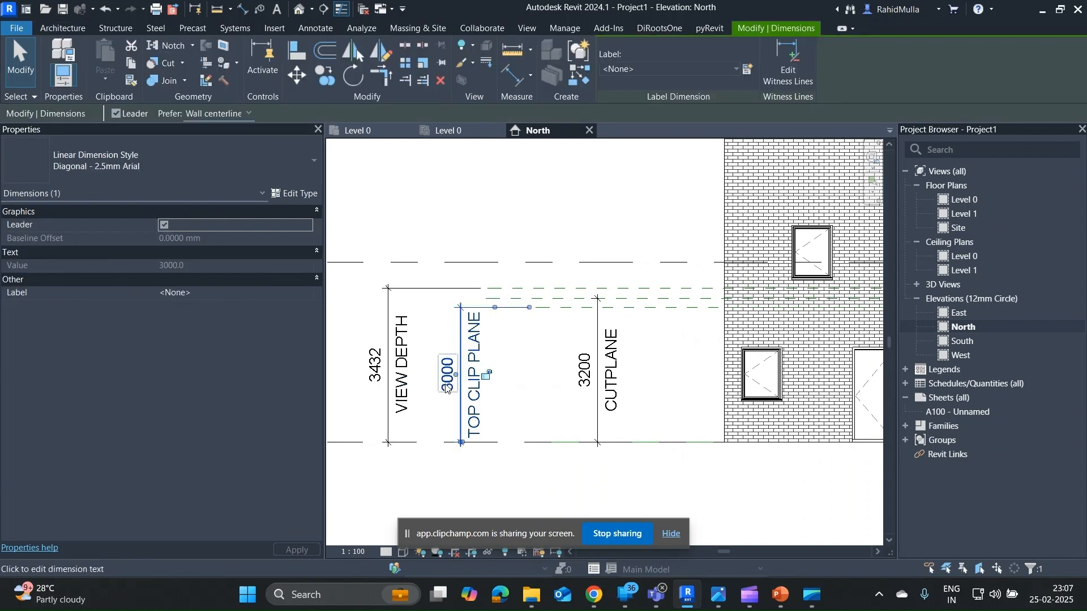
{"action": "left_click", "coordinate": [453, 381]}
{"action": "key", "text": "Escape"}
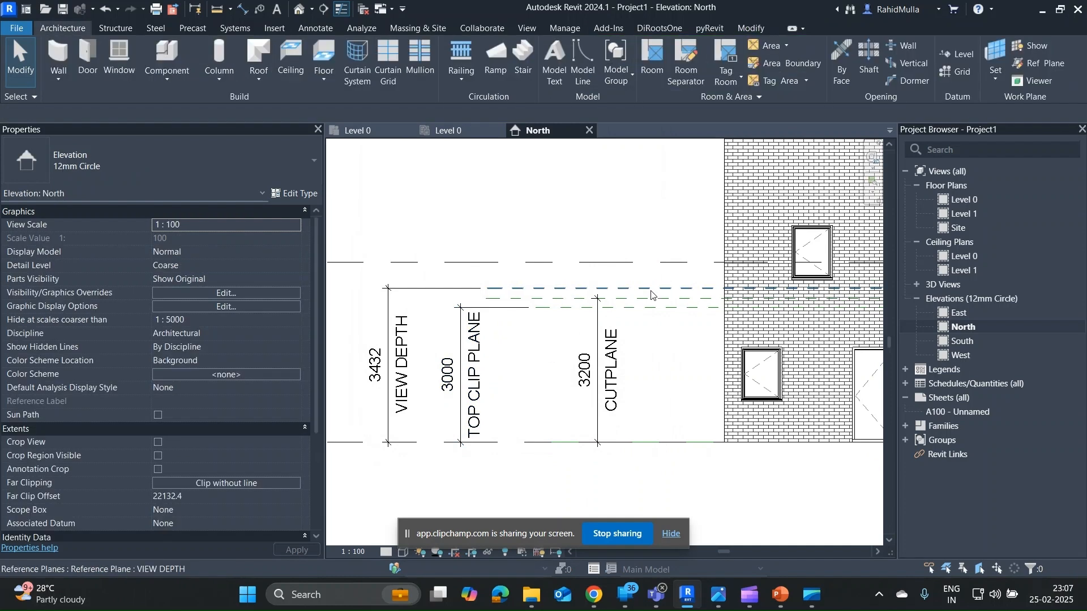
{"action": "left_click", "coordinate": [651, 298]}
{"action": "key", "text": "Escape"}
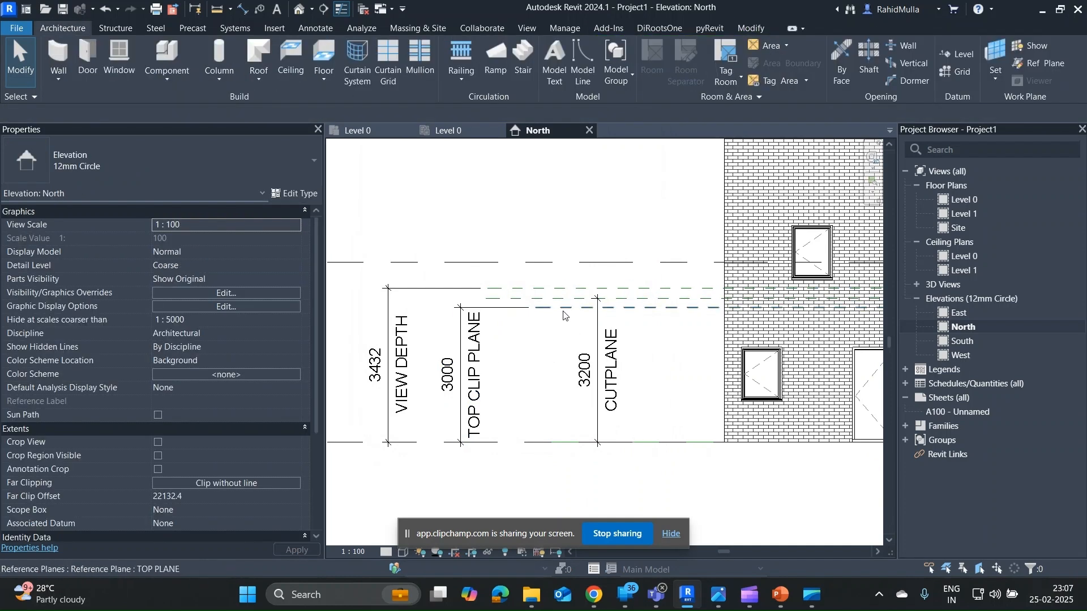
{"action": "left_click", "coordinate": [535, 307]}
{"action": "left_click", "coordinate": [452, 377]}
{"action": "type", "text": "3300"}
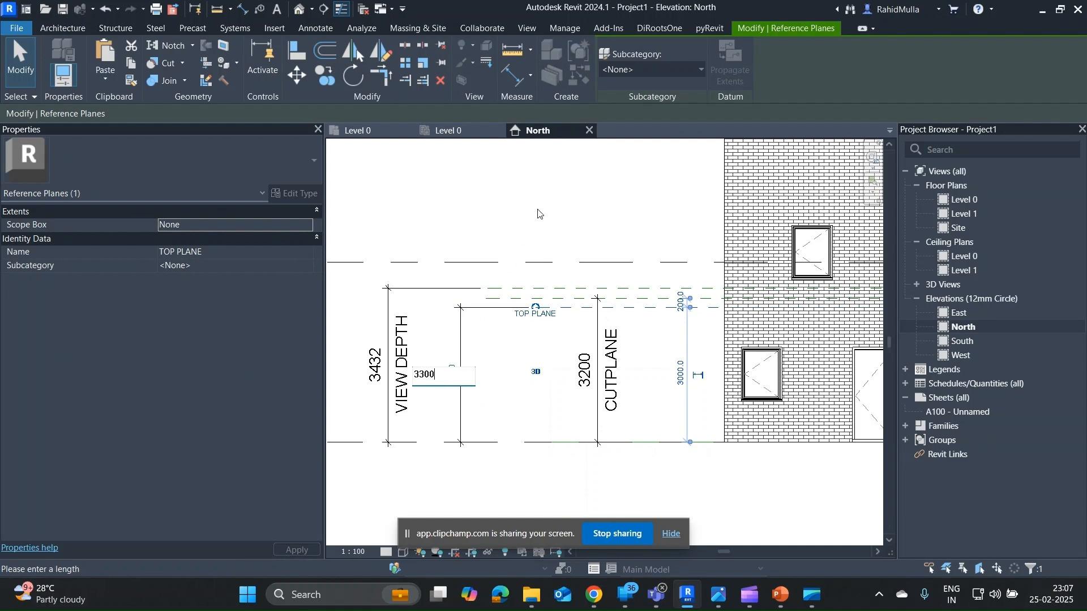
{"action": "key", "text": "Return"}
{"action": "left_click", "coordinate": [584, 208]}
- Select the 910x910mm window crossed by the reference planes and check the planes' dimensions beside the wall
{"action": "scroll", "coordinate": [584, 209], "scroll_direction": "down", "scroll_amount": 2}
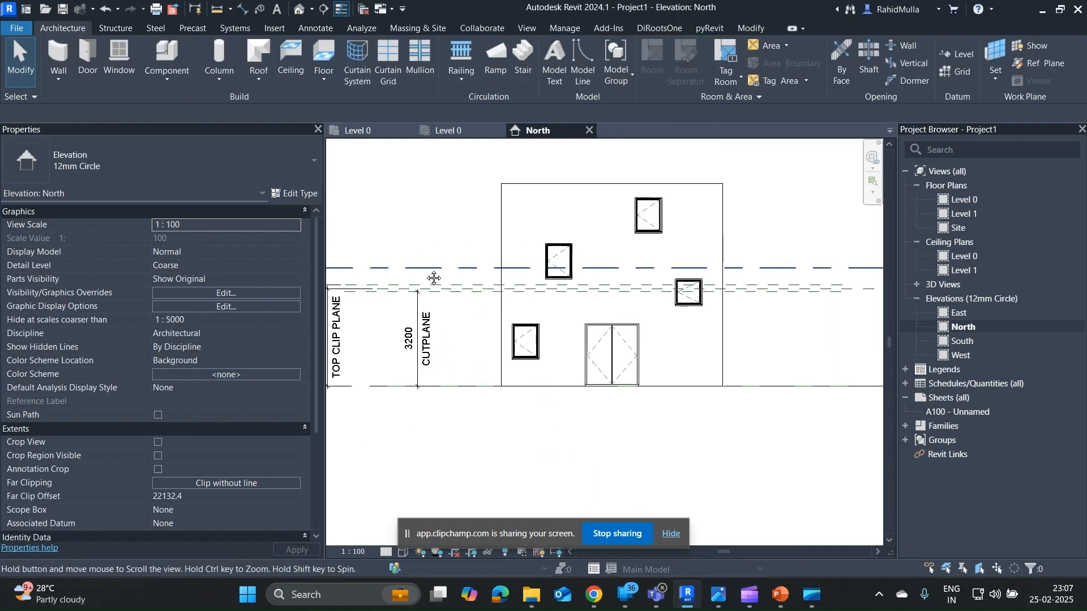
{"action": "scroll", "coordinate": [710, 300], "scroll_direction": "up", "scroll_amount": 2}
{"action": "left_click", "coordinate": [715, 310]}
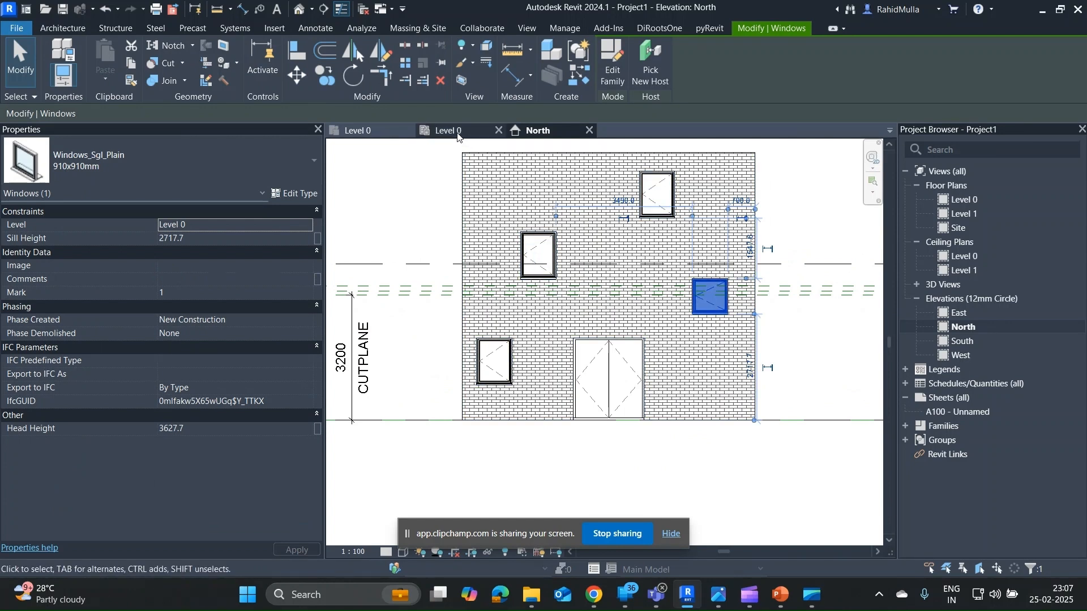
{"action": "middle_click_drag", "start_coordinate": [504, 306], "coordinate": [761, 306]}
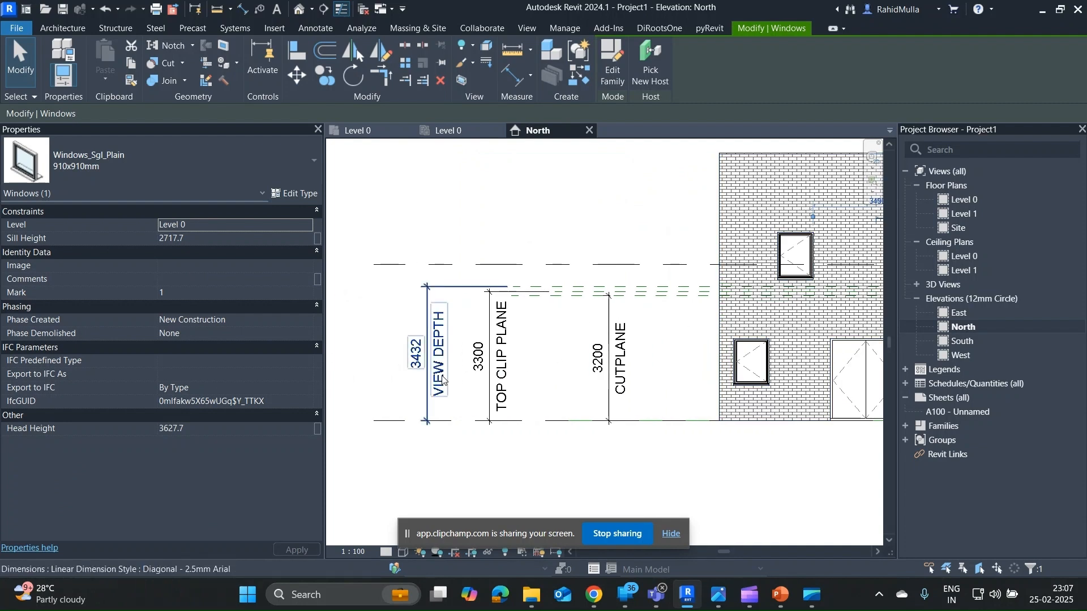
- In the Level 0 ceiling plan's view range, set the view depth offset to 3432 and the top offset to 3300
{"action": "left_click", "coordinate": [453, 131]}
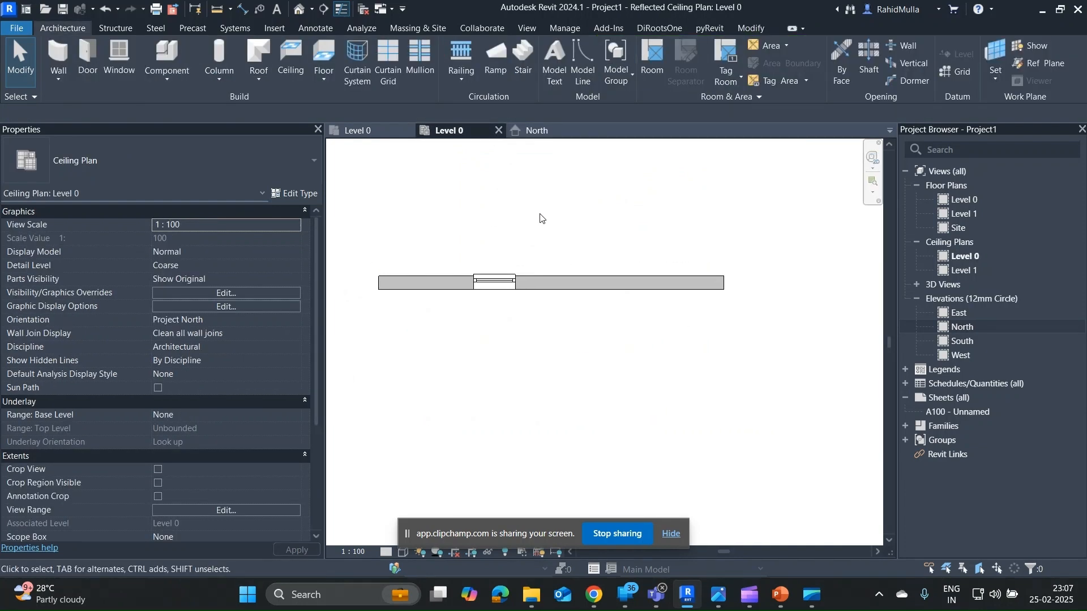
{"action": "key", "text": "v"}
{"action": "key", "text": "r"}
{"action": "left_click_drag", "start_coordinate": [808, 300], "coordinate": [772, 306]}
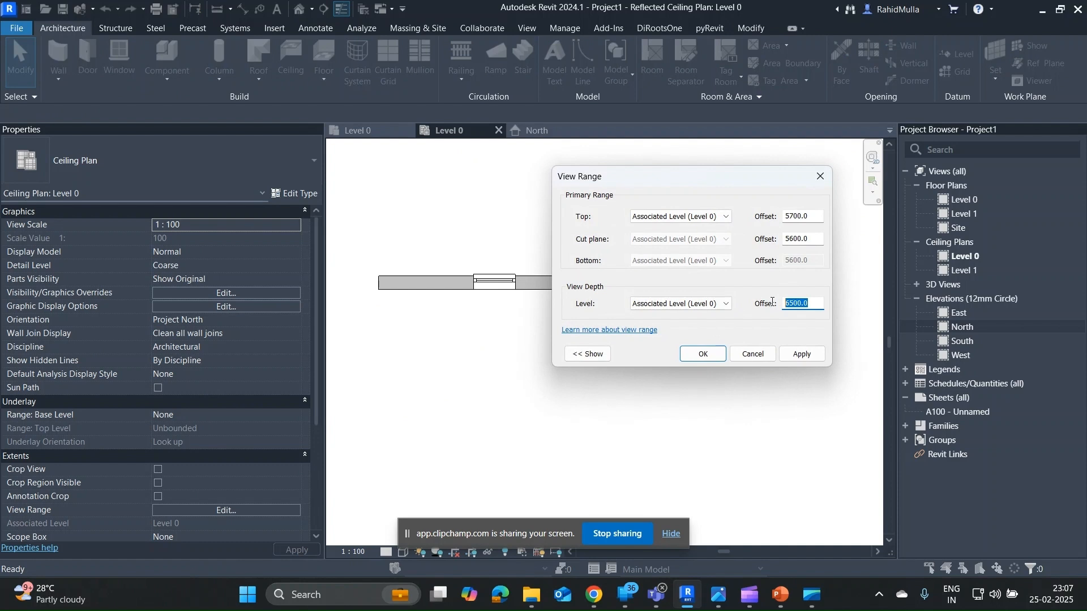
{"action": "type", "text": "3432"}
{"action": "left_click_drag", "start_coordinate": [821, 215], "coordinate": [747, 230]}
{"action": "type", "text": "3300"}
- Set the cut plane offset to 3200 and apply the view range to the Level 0 ceiling plan
{"action": "left_click_drag", "start_coordinate": [813, 240], "coordinate": [784, 246]}
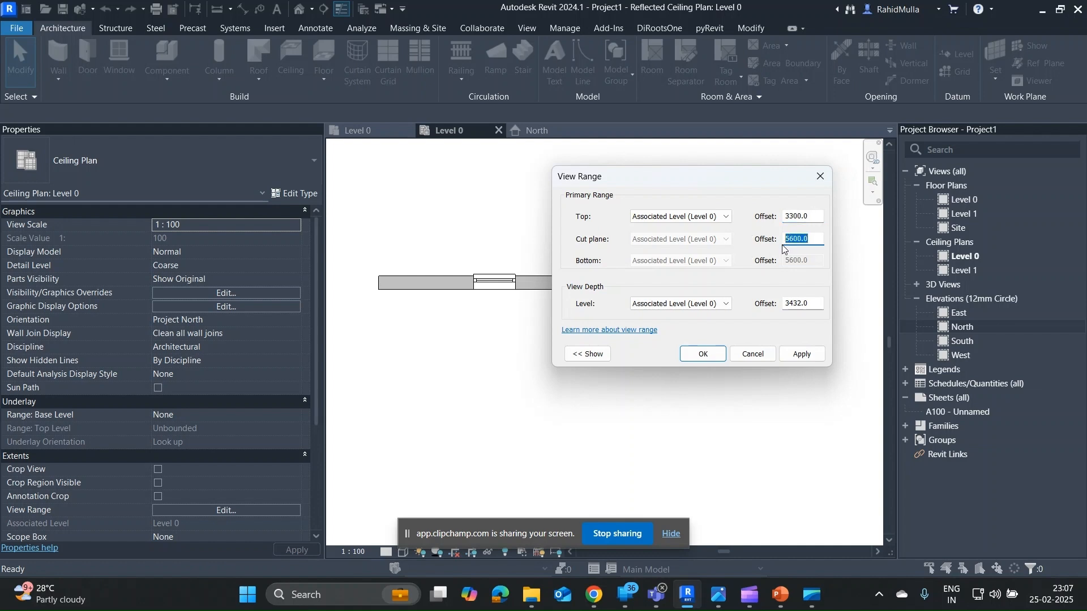
{"action": "type", "text": "3200"}
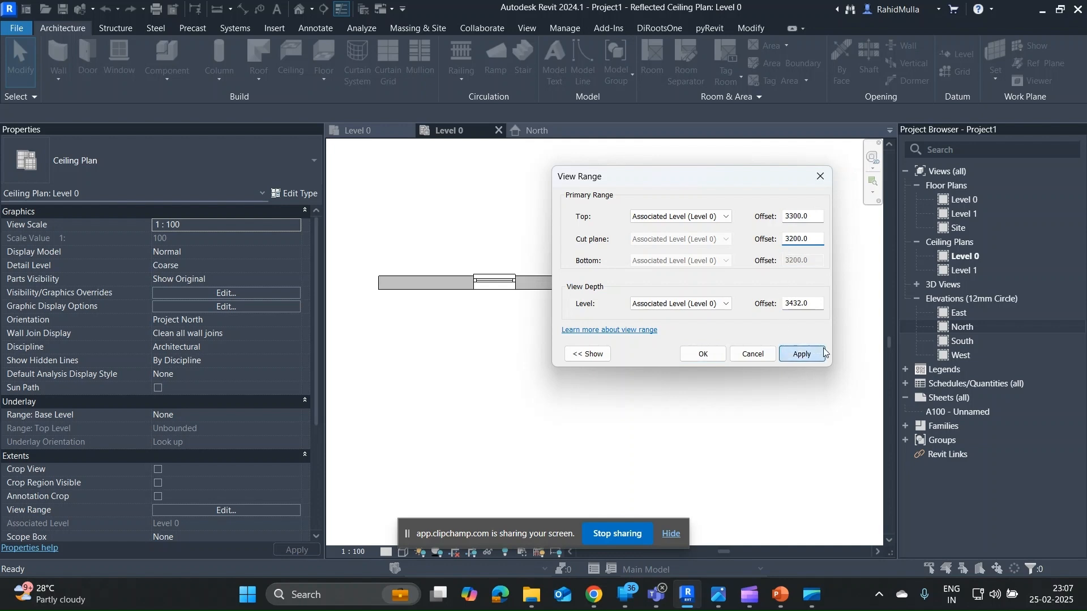
{"action": "left_click", "coordinate": [799, 354]}
{"action": "left_click", "coordinate": [703, 355]}
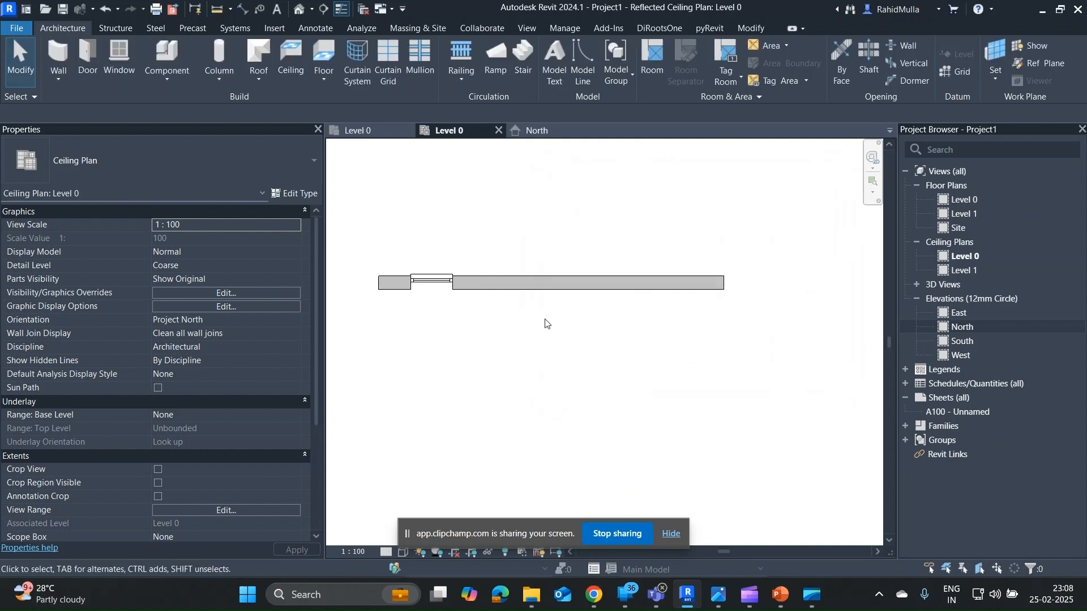
- Select the window shown in the ceiling plan and compare its position with the reference planes in the North elevation
{"action": "left_click", "coordinate": [435, 284]}
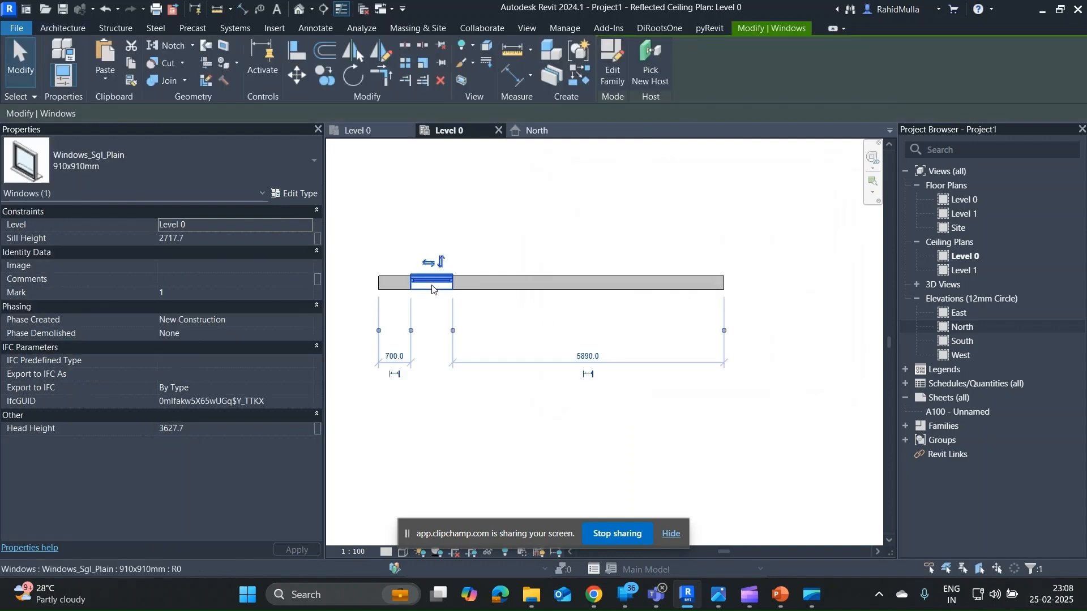
{"action": "left_click", "coordinate": [546, 131]}
{"action": "middle_click_drag", "start_coordinate": [527, 292], "coordinate": [346, 270]}
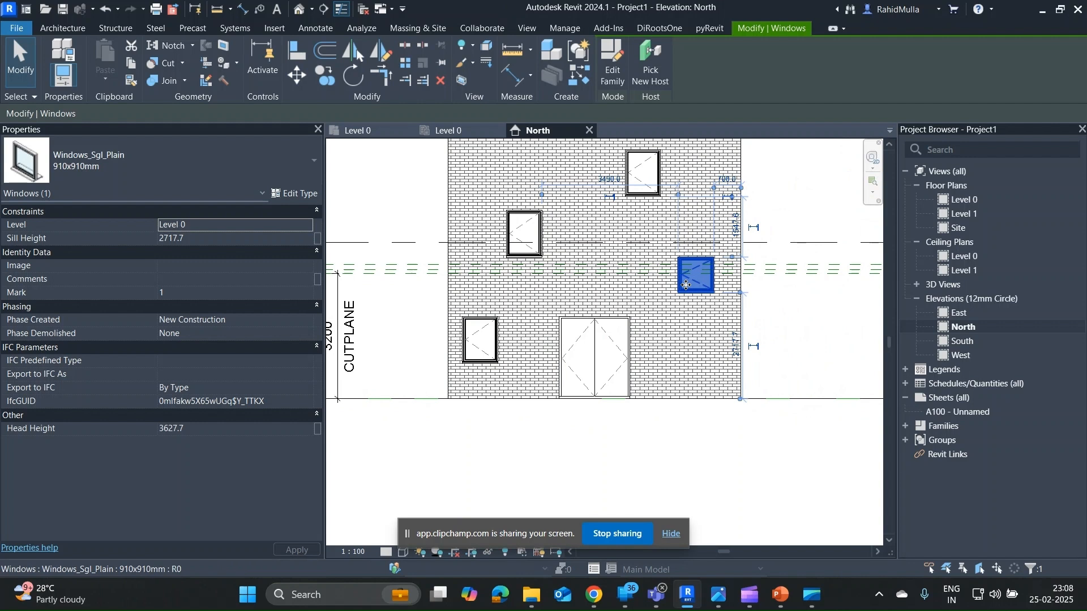
- Review the top, cut plane, bottom and view depth offsets in the Level 0 floor plan's view range and accept them
{"action": "left_click", "coordinate": [356, 131]}
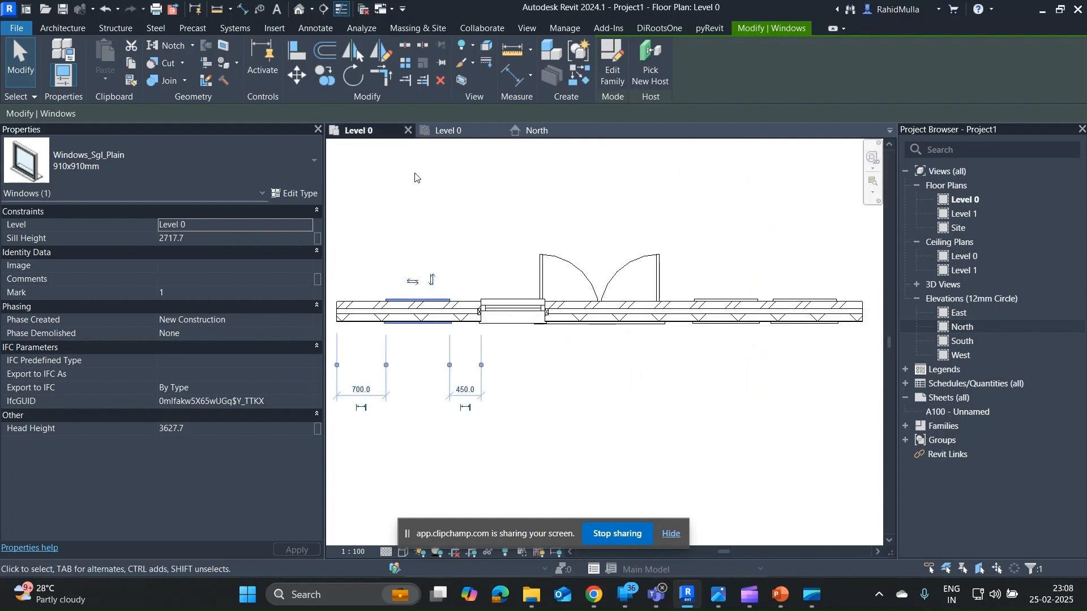
{"action": "key", "text": "Escape"}
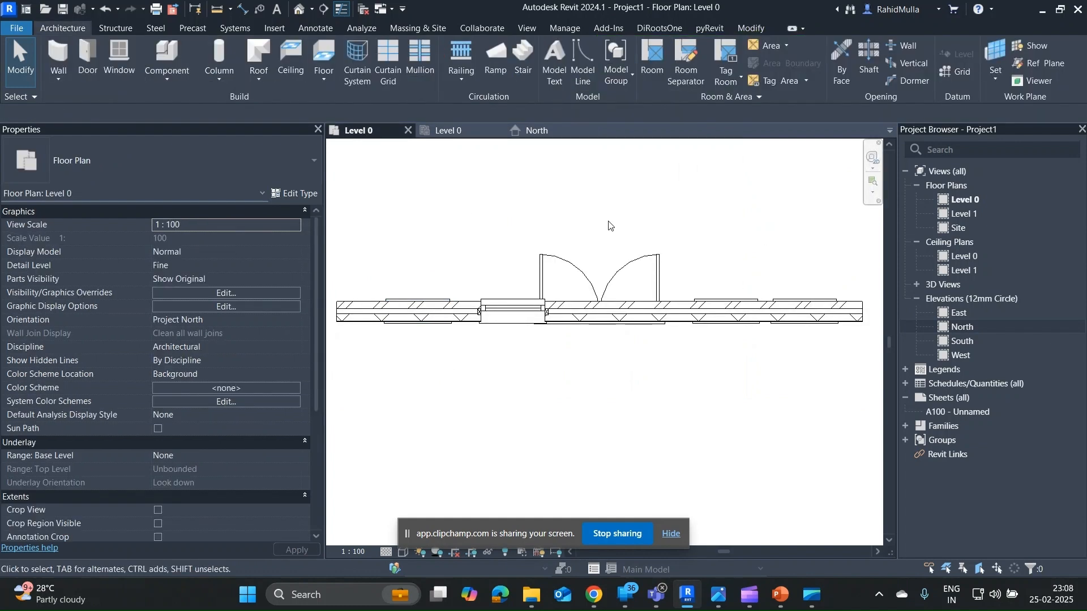
{"action": "key", "text": "v"}
{"action": "key", "text": "r"}
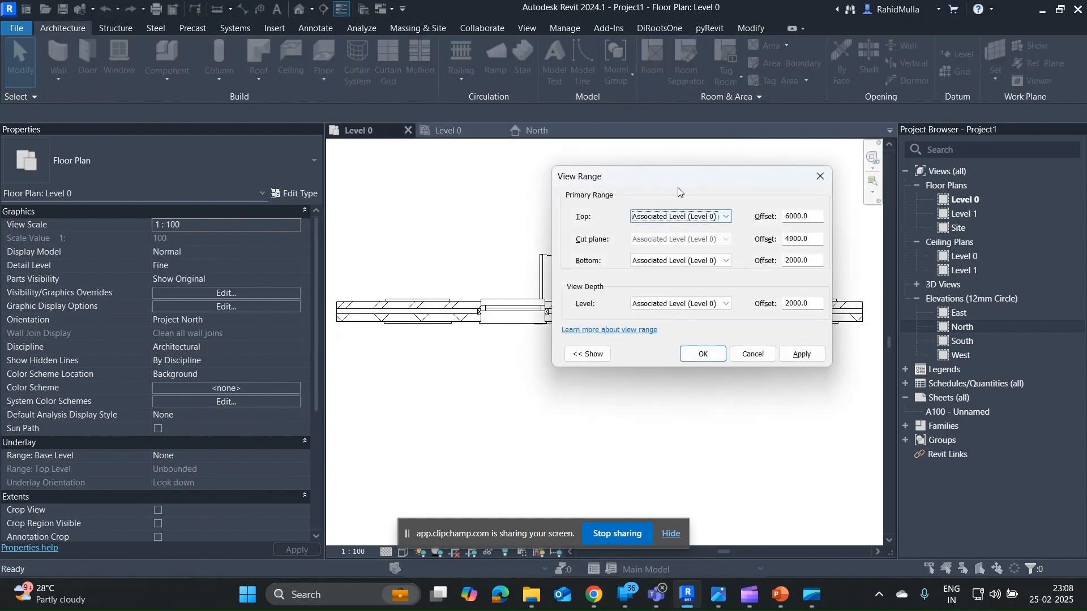
{"action": "left_click_drag", "start_coordinate": [683, 181], "coordinate": [549, 122]}
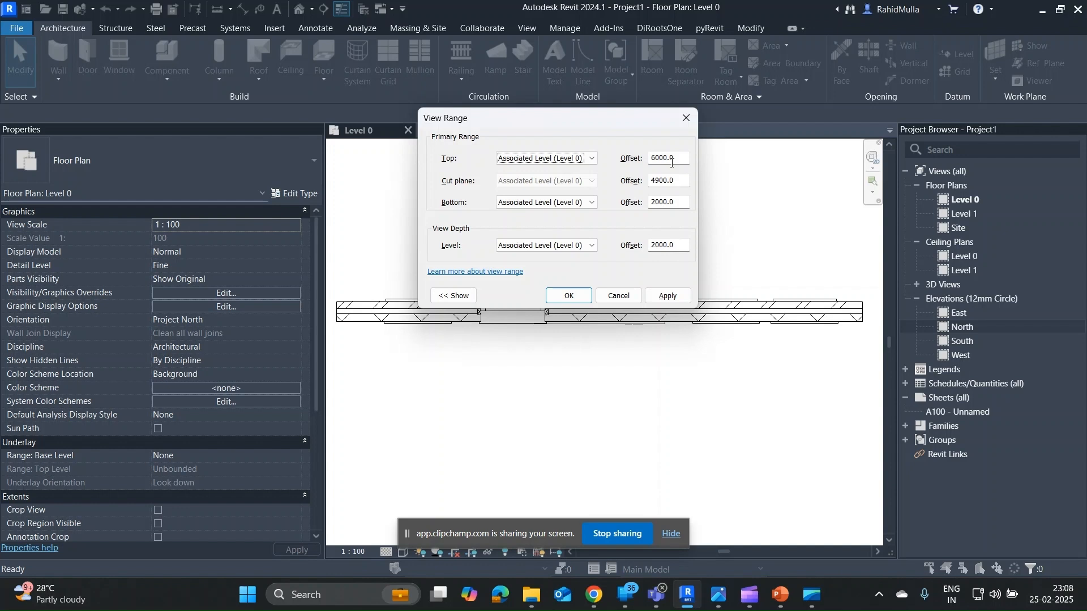
{"action": "left_click", "coordinate": [657, 297]}
{"action": "left_click", "coordinate": [569, 296]}
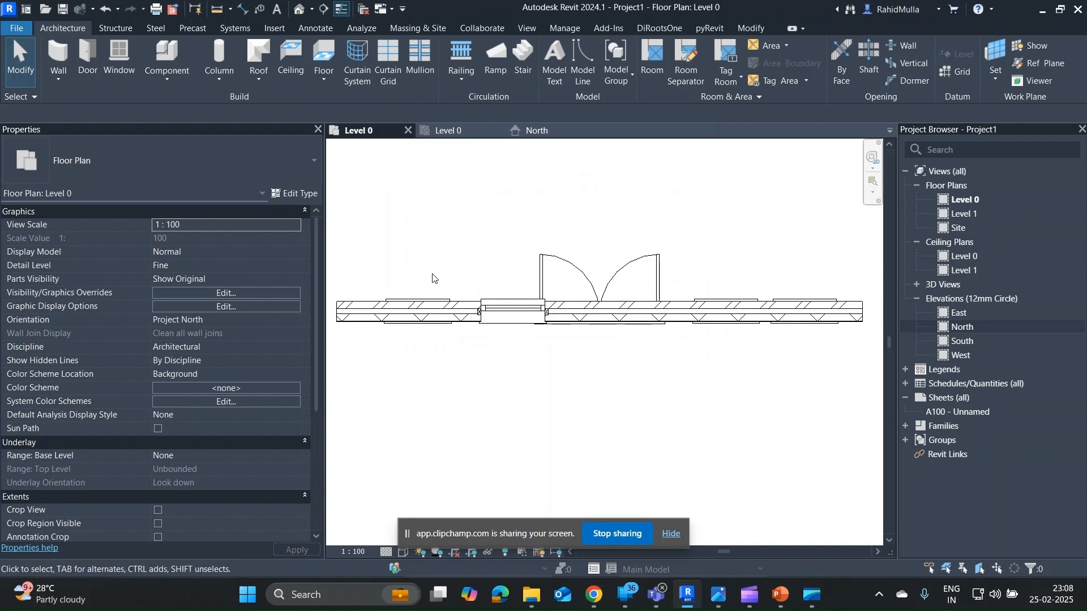
- In the North elevation, raise the VIEW DEPTH reference plane to about 6600 above Level 0
{"action": "left_click", "coordinate": [532, 131]}
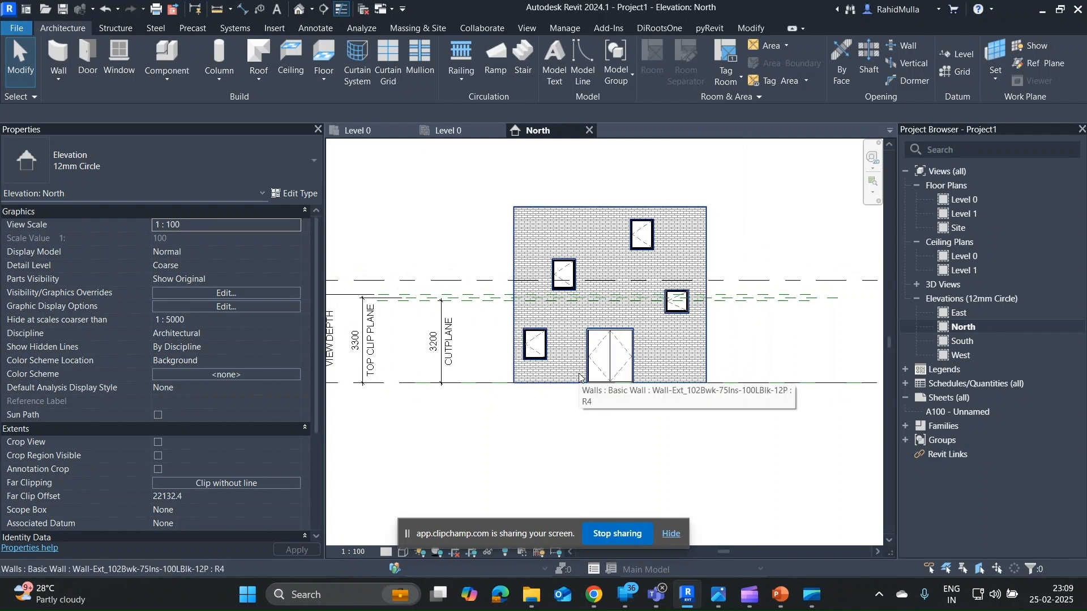
{"action": "scroll", "coordinate": [501, 295], "scroll_direction": "up", "scroll_amount": 2}
{"action": "left_click", "coordinate": [487, 294]}
{"action": "left_click_drag", "start_coordinate": [487, 292], "coordinate": [486, 171]}
{"action": "middle_click_drag", "start_coordinate": [476, 208], "coordinate": [644, 223]}
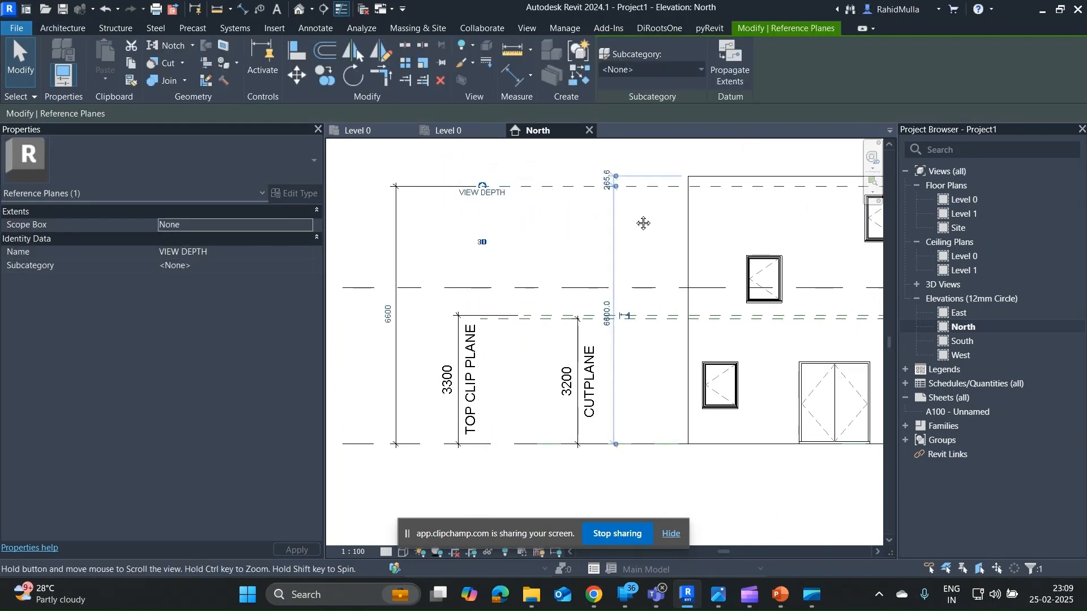
{"action": "left_click", "coordinate": [564, 259]}
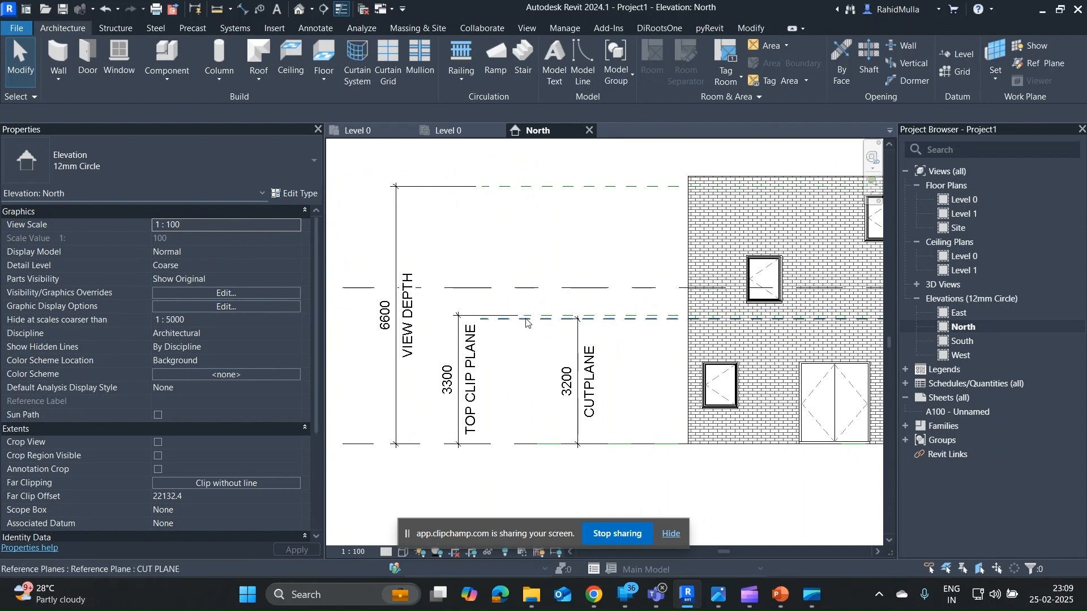
- Raise the TOP PLANE reference plane to about 6000 and lower the VIEW DEPTH reference plane to about 600 above Level 0
{"action": "left_click", "coordinate": [541, 316]}
{"action": "left_click_drag", "start_coordinate": [593, 318], "coordinate": [584, 422]}
{"action": "left_click", "coordinate": [582, 187]}
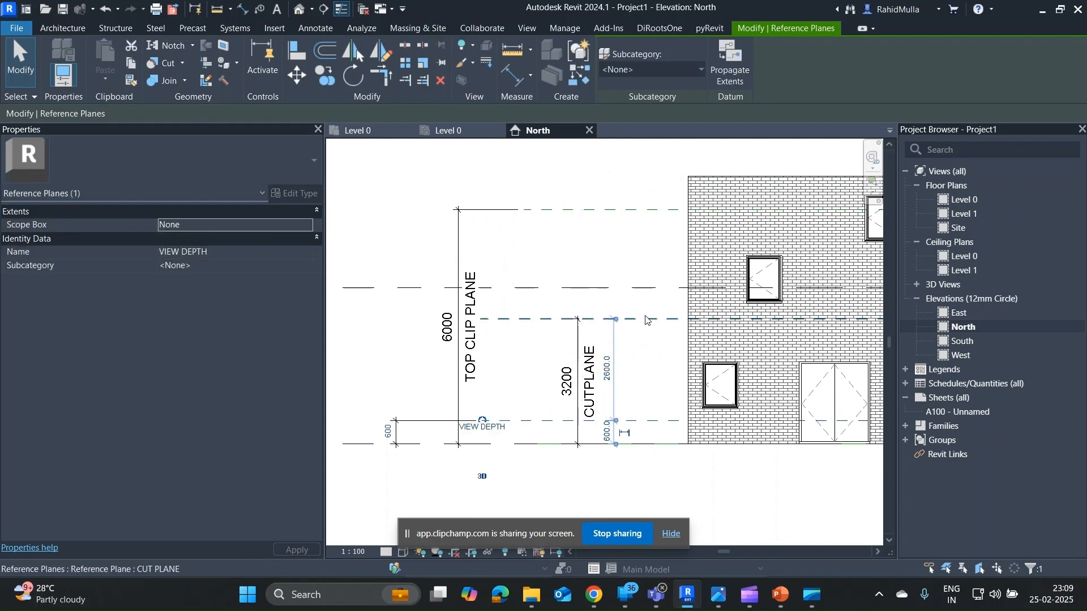
- Raise the CUT PLANE reference plane to about 4700 above Level 0, and lower it to about 2100
{"action": "left_click", "coordinate": [645, 319]}
{"action": "left_click_drag", "start_coordinate": [645, 319], "coordinate": [647, 261]}
{"action": "middle_click_drag", "start_coordinate": [659, 355], "coordinate": [649, 327]}
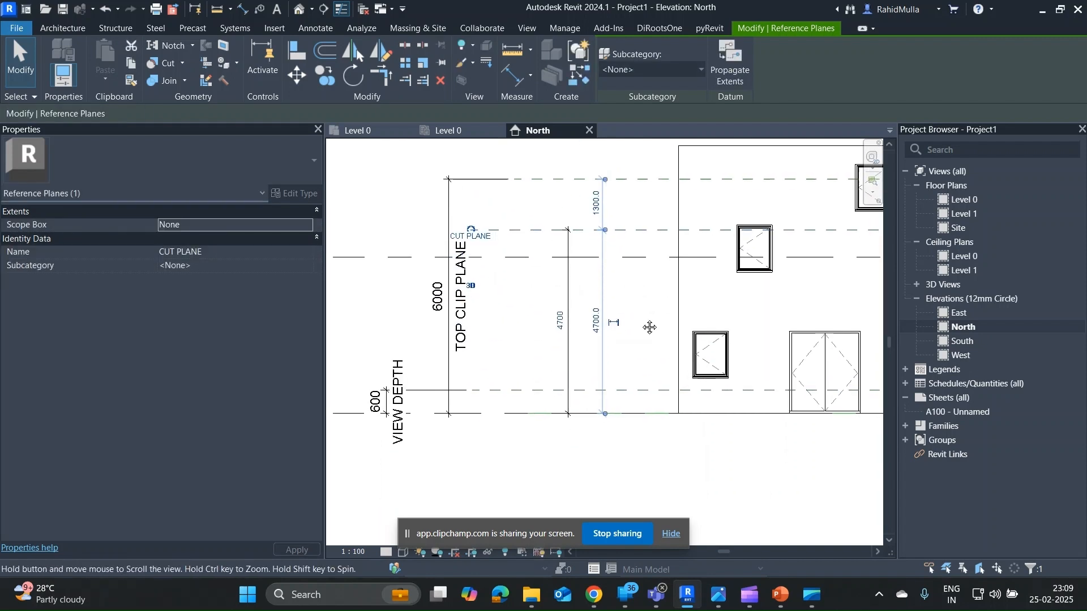
{"action": "scroll", "coordinate": [650, 327], "scroll_direction": "down", "scroll_amount": 2}
{"action": "left_click_drag", "start_coordinate": [646, 259], "coordinate": [644, 326]}
{"action": "left_click", "coordinate": [636, 425]}
- Raise the VIEW DEPTH reference plane to about 2800 and the CUT PLANE reference plane to about 4800 above Level 0
{"action": "left_click", "coordinate": [643, 366]}
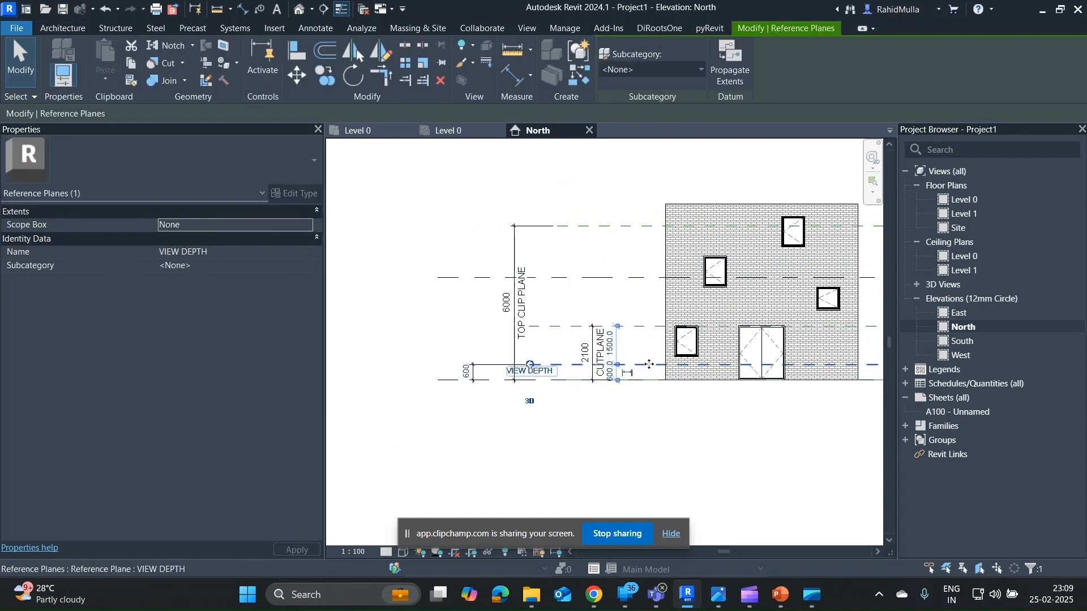
{"action": "left_click_drag", "start_coordinate": [649, 366], "coordinate": [650, 256]}
{"action": "left_click", "coordinate": [651, 326]}
{"action": "left_click", "coordinate": [679, 439]}
{"action": "middle_click_drag", "start_coordinate": [680, 439], "coordinate": [647, 405]}
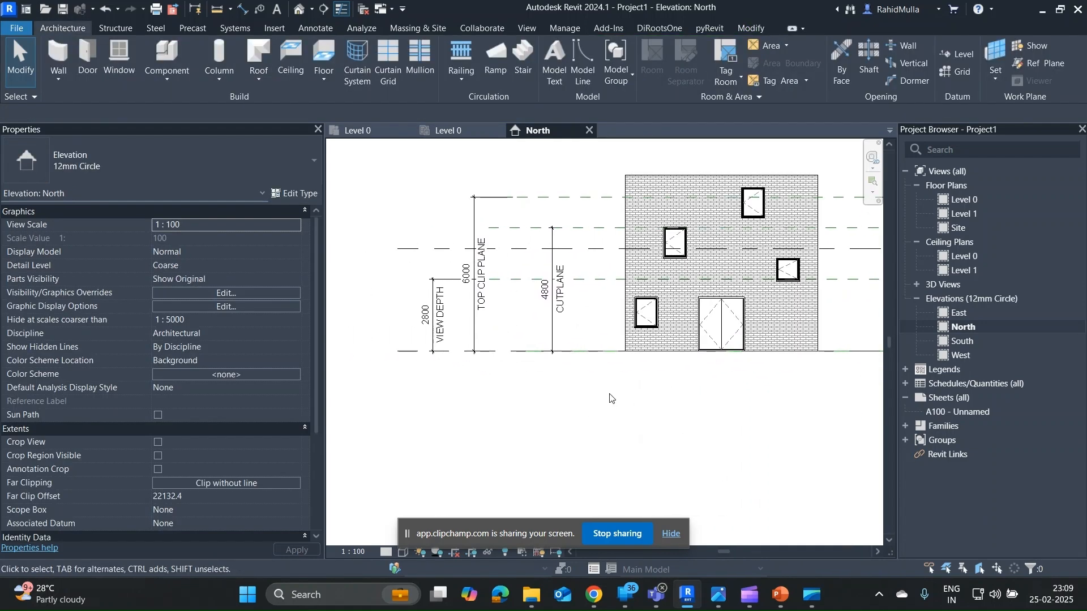
- Try lowering the VIEW DEPTH reference plane to about 1800 above Level 0, and undo the move
{"action": "left_click", "coordinate": [523, 279]}
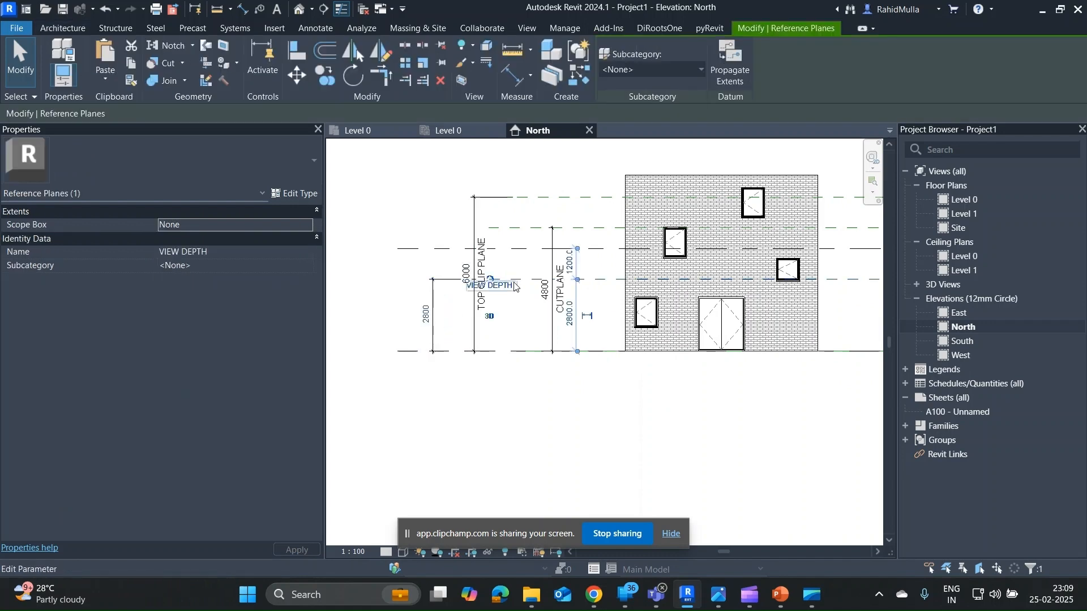
{"action": "left_click_drag", "start_coordinate": [523, 279], "coordinate": [524, 306]}
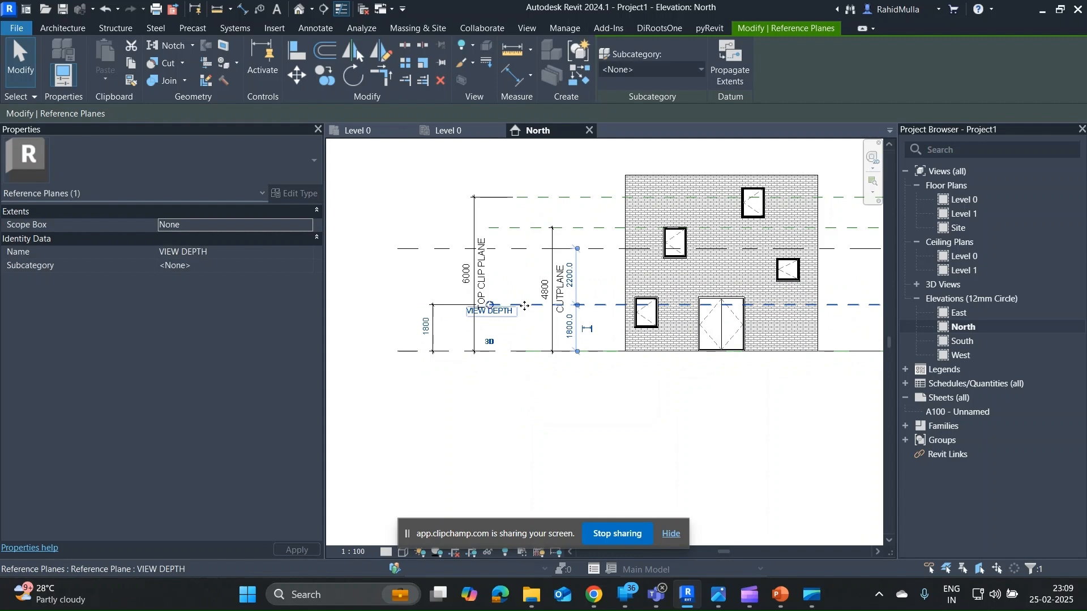
{"action": "key", "text": "Escape"}
{"action": "key", "text": "ctrl+z"}
- Examine the top, cut plane and view depth reference planes against the windows and door in the North elevation
{"action": "scroll", "coordinate": [433, 339], "scroll_direction": "up", "scroll_amount": 4}
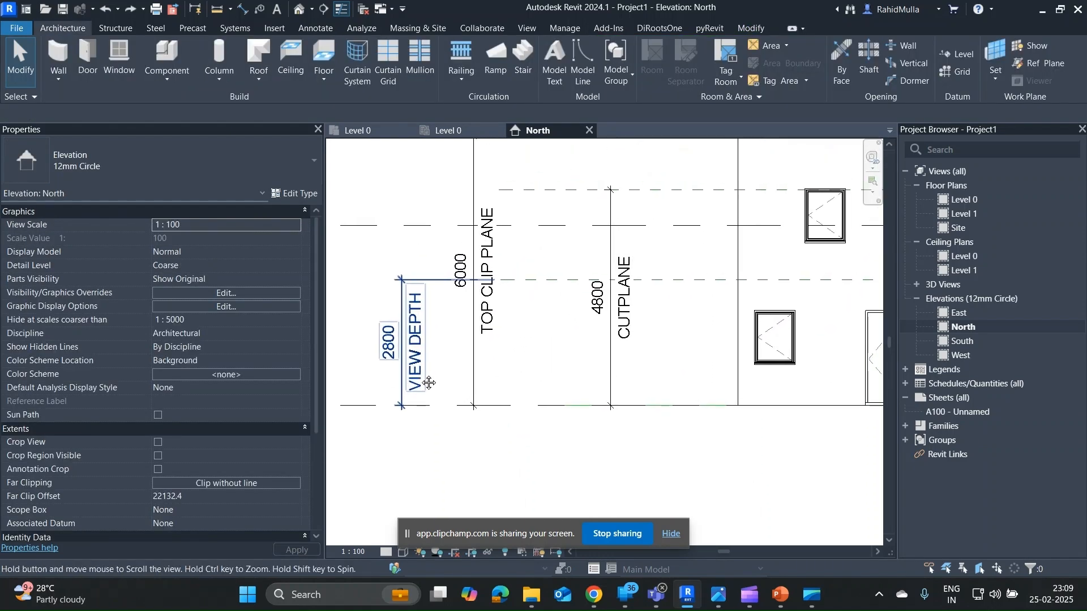
{"action": "scroll", "coordinate": [421, 379], "scroll_direction": "down", "scroll_amount": 2}
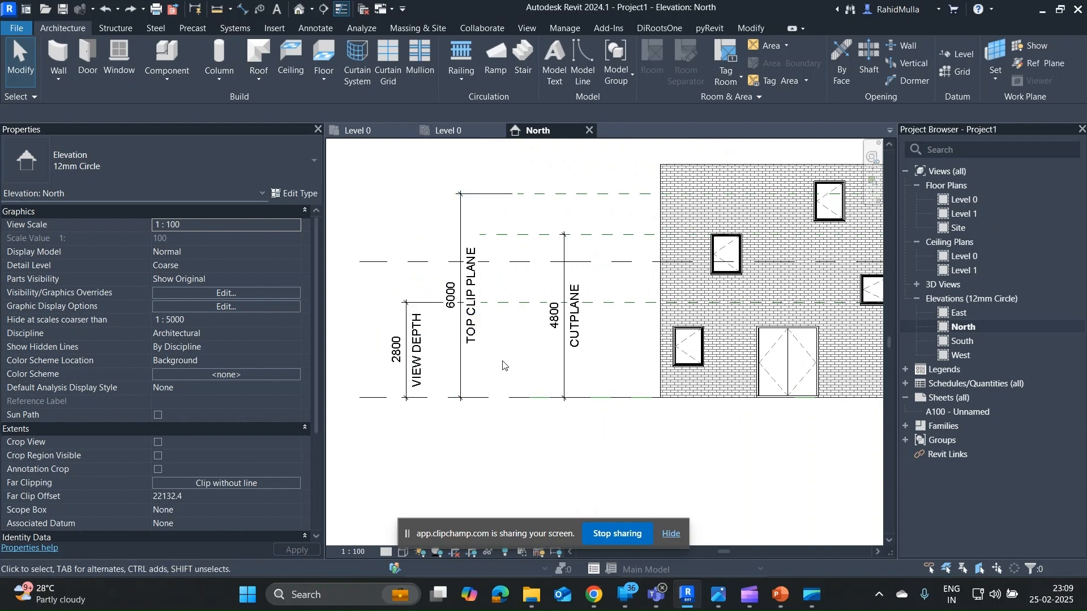
{"action": "middle_click_drag", "start_coordinate": [503, 365], "coordinate": [467, 371]}
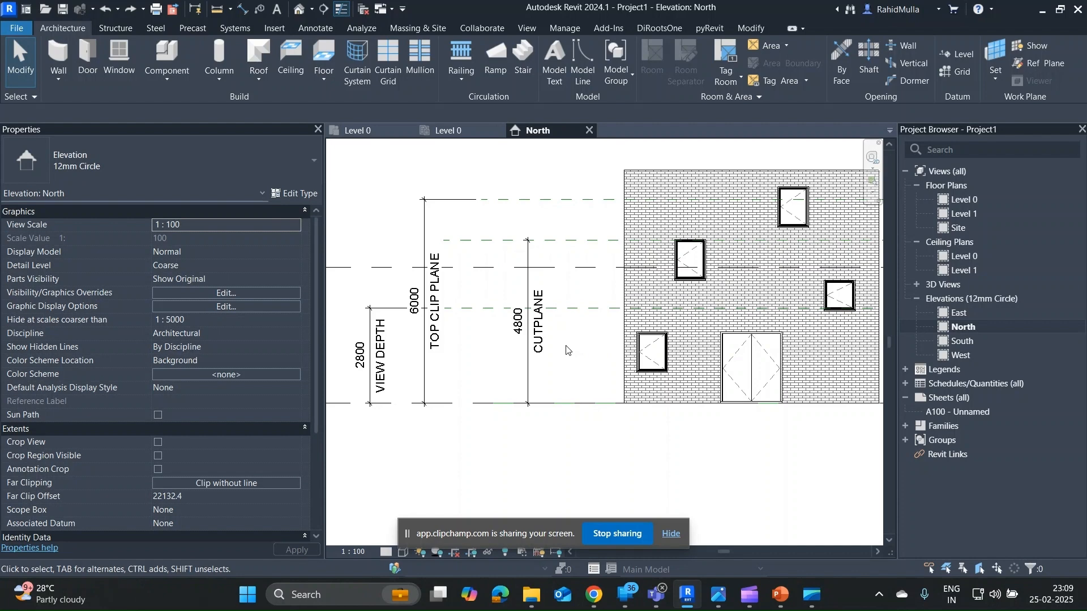
{"action": "middle_click_drag", "start_coordinate": [575, 350], "coordinate": [563, 351]}
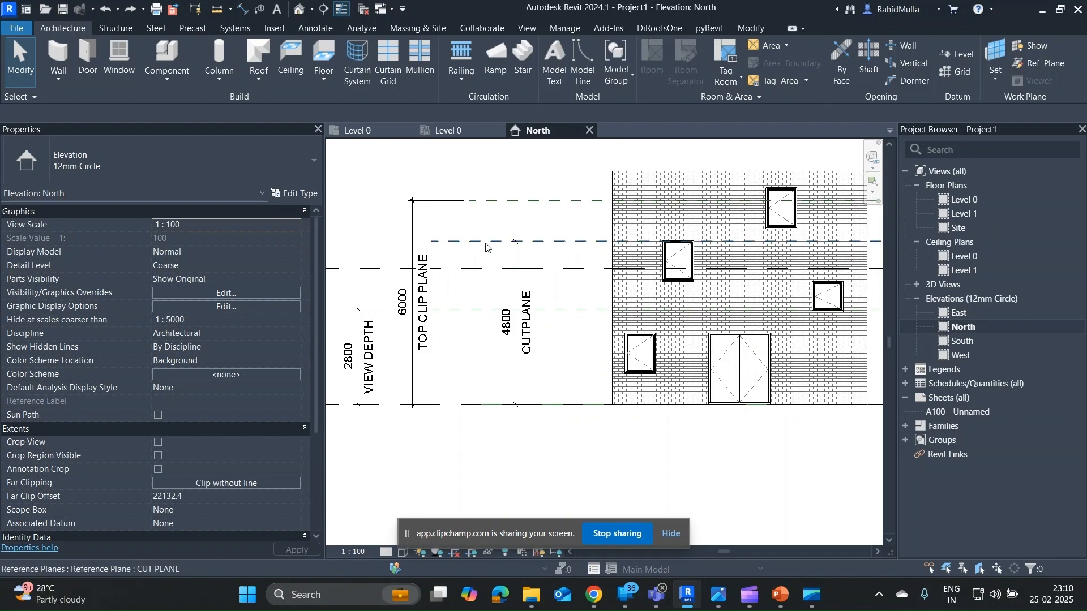
{"action": "left_click", "coordinate": [544, 200]}
{"action": "key", "text": "Escape"}
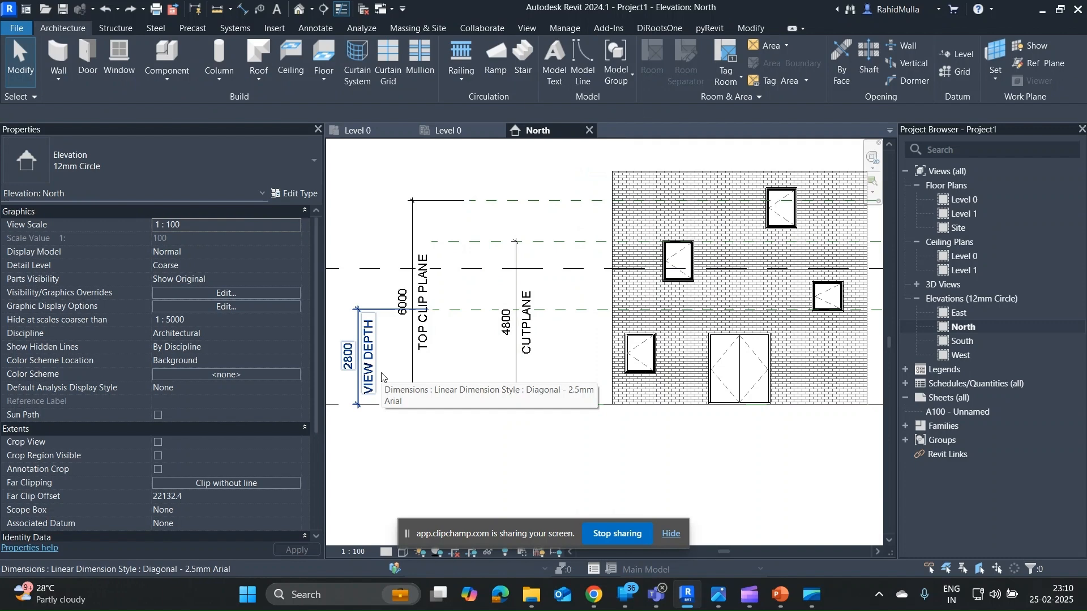
{"action": "left_click", "coordinate": [593, 316]}
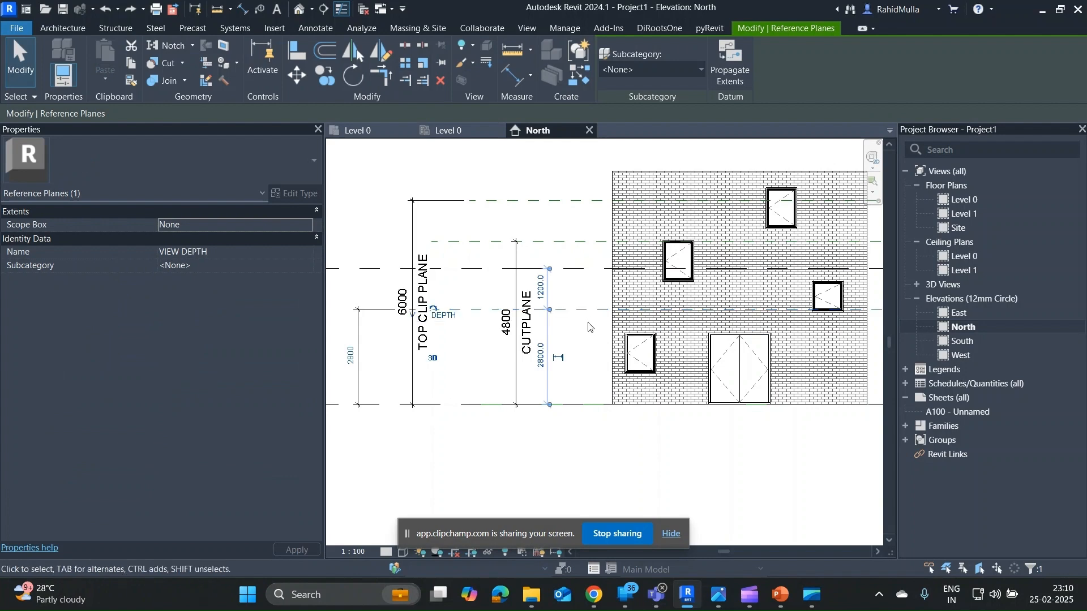
{"action": "key", "text": "Escape"}
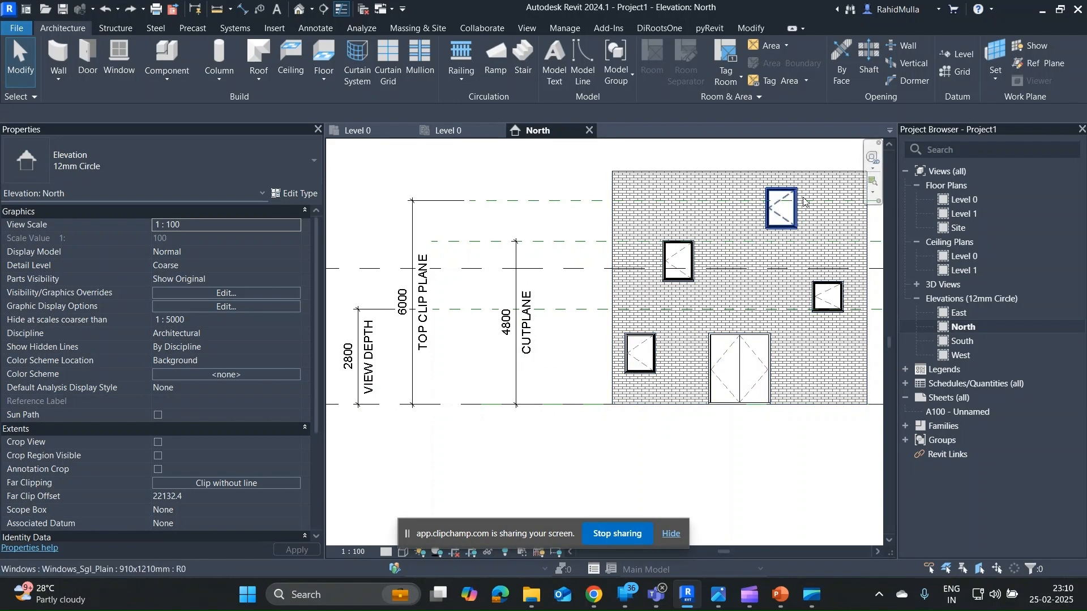
{"action": "middle_click_drag", "start_coordinate": [517, 323], "coordinate": [571, 327]}
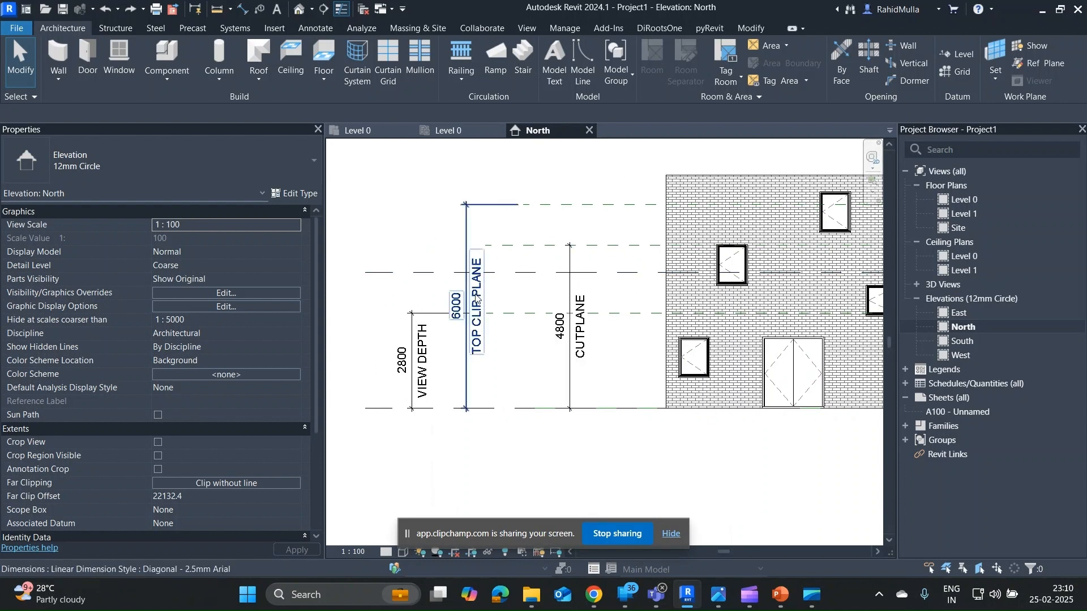
- In the Level 0 floor plan's view range, set the bottom and view depth offsets to 2800 and try a cut plane offset of 400
{"action": "left_click", "coordinate": [367, 130]}
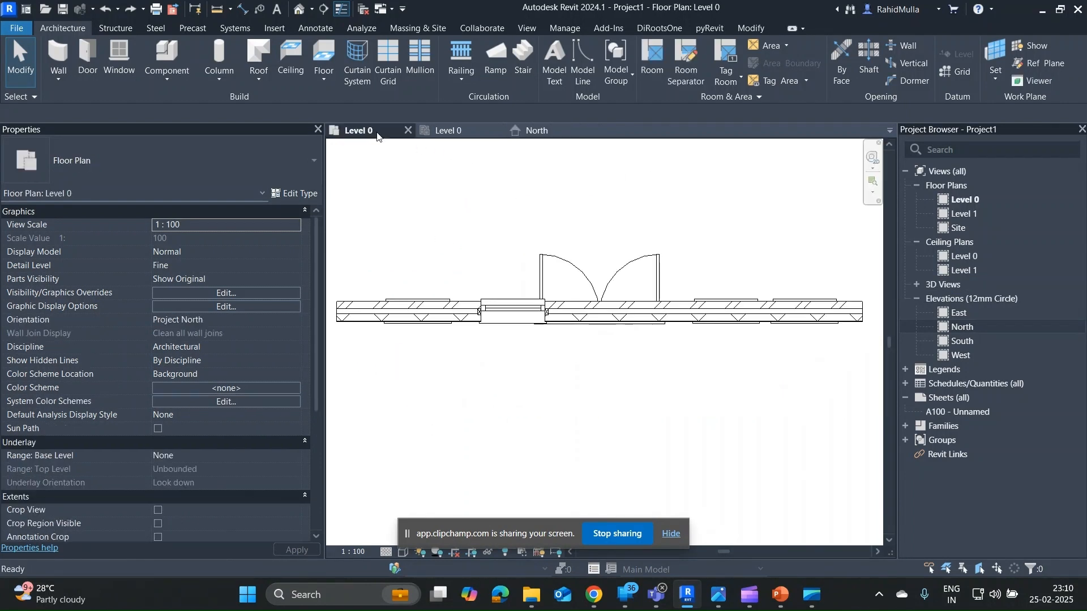
{"action": "key", "text": "v"}
{"action": "key", "text": "r"}
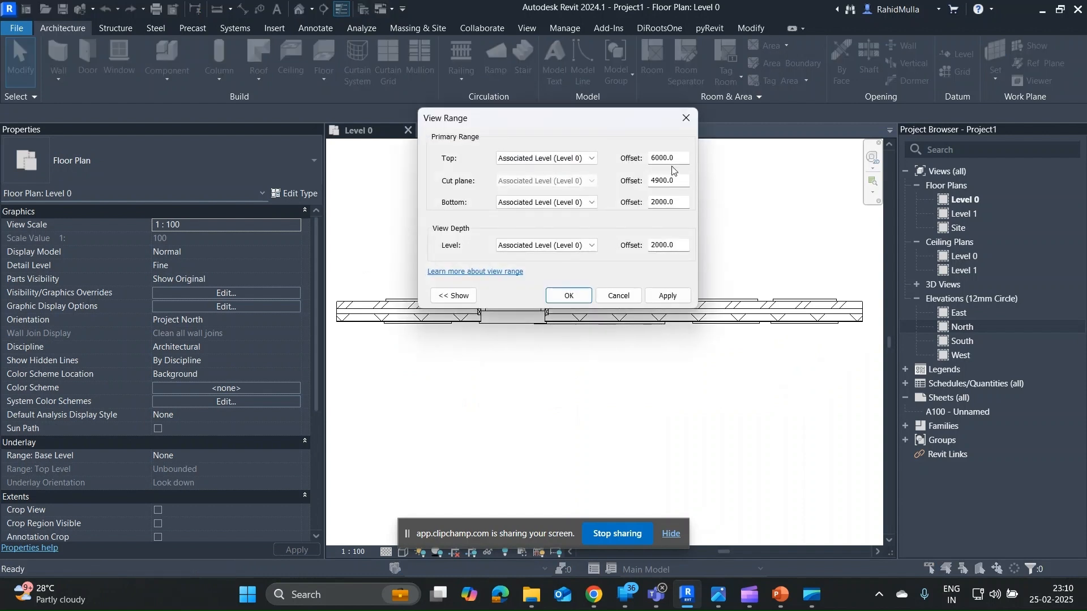
{"action": "double_click", "coordinate": [677, 180]}
{"action": "double_click", "coordinate": [675, 244]}
{"action": "type", "text": "2800"}
{"action": "double_click", "coordinate": [674, 181]}
{"action": "type", "text": "400"}
{"action": "key", "text": "Tab"}
{"action": "type", "text": "2800"}
{"action": "left_click", "coordinate": [668, 296]}
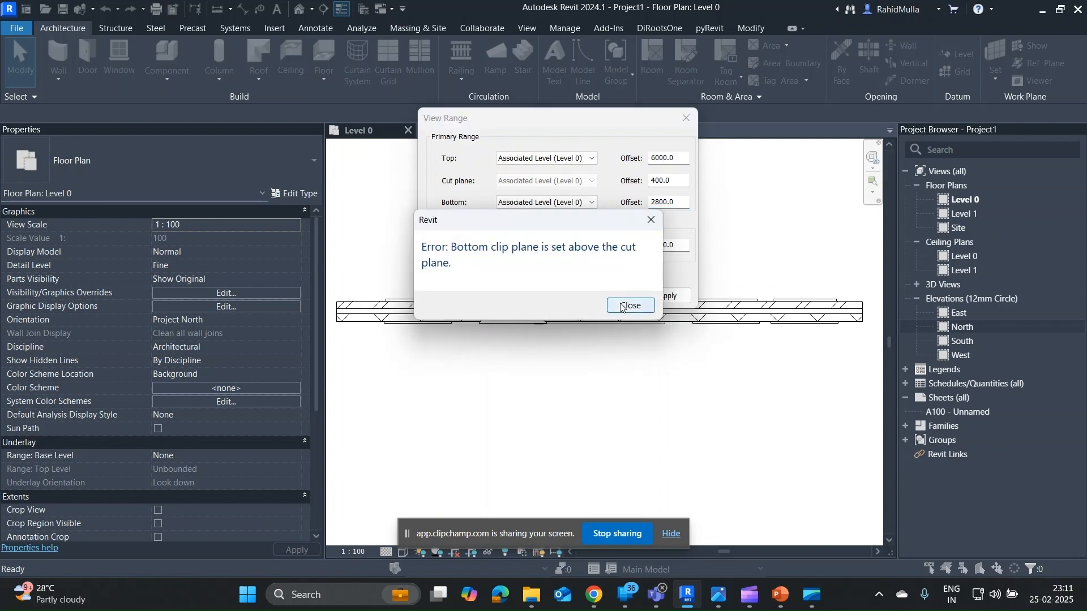
- Correct the cut plane offset to 4000 and apply the Level 0 floor plan's view range
{"action": "left_click", "coordinate": [621, 307]}
{"action": "left_click_drag", "start_coordinate": [616, 117], "coordinate": [819, 182]}
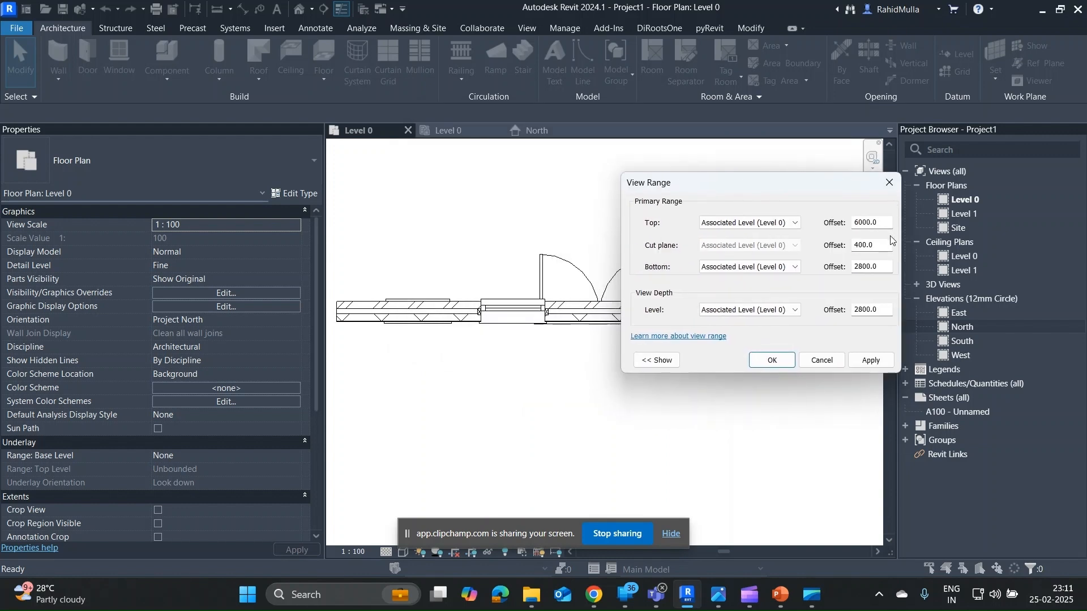
{"action": "left_click", "coordinate": [862, 247]}
{"action": "type", "text": "0"}
{"action": "left_click", "coordinate": [871, 360]}
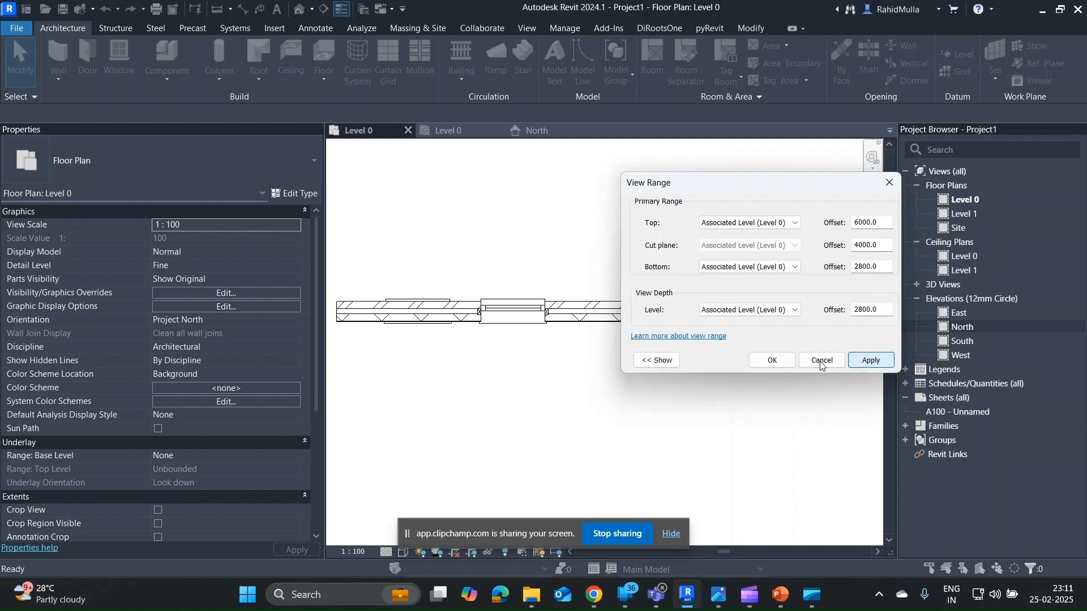
{"action": "left_click", "coordinate": [772, 361]}
- Select the three windows displayed in the Level 0 floor plan and locate them in the North elevation
{"action": "left_click", "coordinate": [512, 311]}
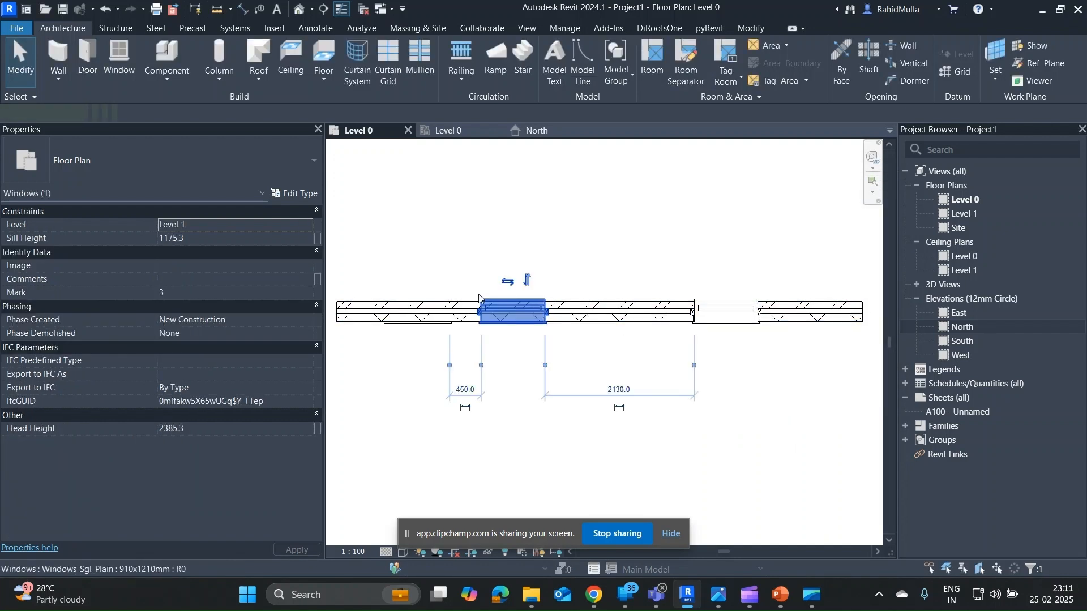
{"action": "left_click", "coordinate": [445, 297], "text": "ctrl"}
{"action": "left_click", "coordinate": [721, 295], "text": "ctrl"}
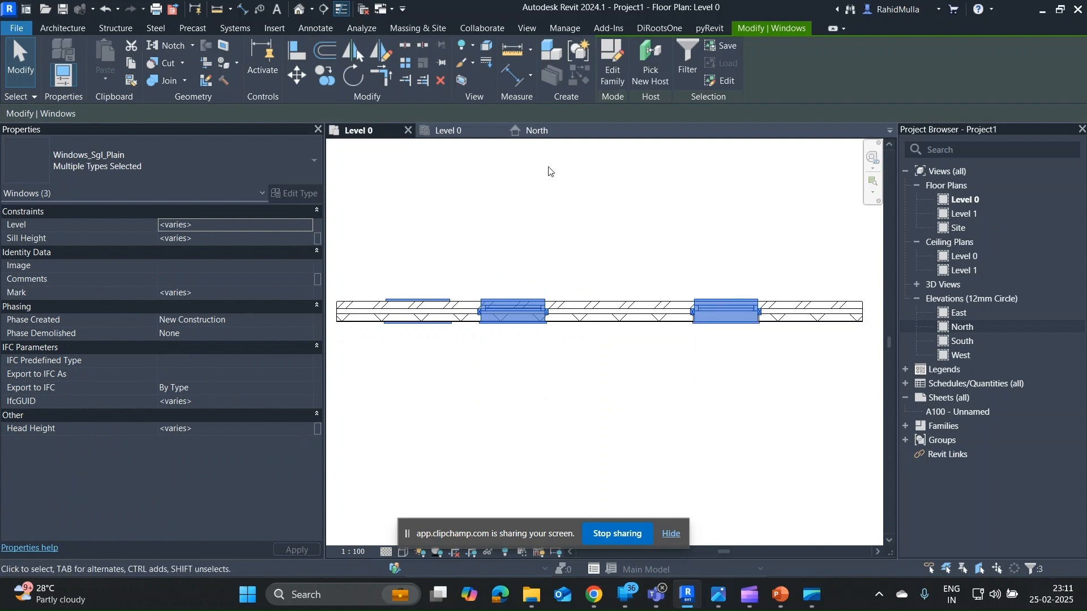
{"action": "left_click", "coordinate": [537, 131]}
- Lower the VIEW DEPTH reference plane to about 300 above Level 0 in the North elevation
{"action": "middle_click_drag", "start_coordinate": [604, 281], "coordinate": [506, 298]}
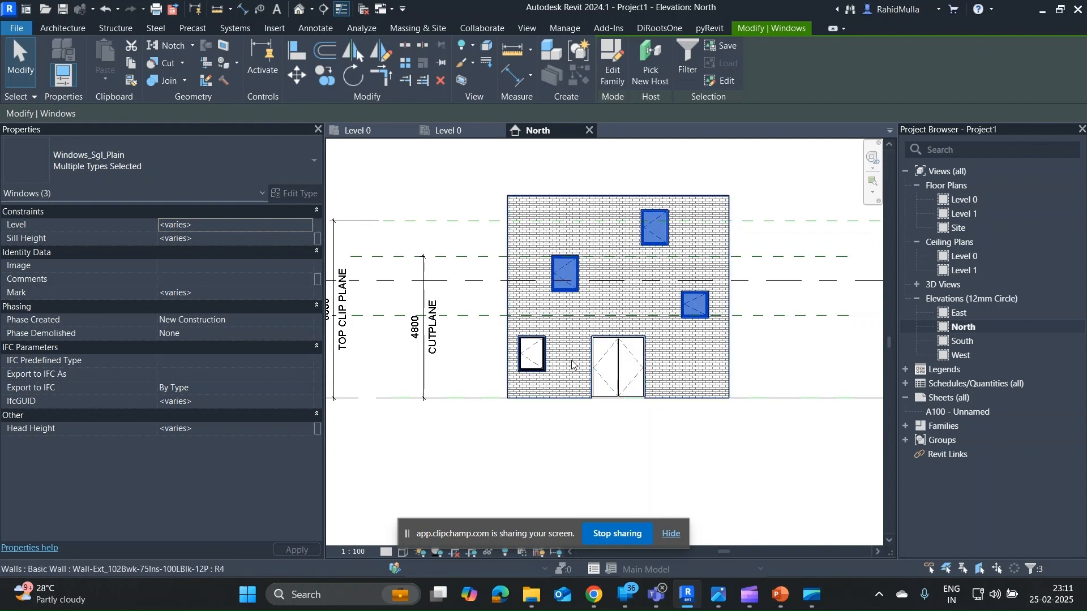
{"action": "scroll", "coordinate": [769, 316], "scroll_direction": "down", "scroll_amount": 1}
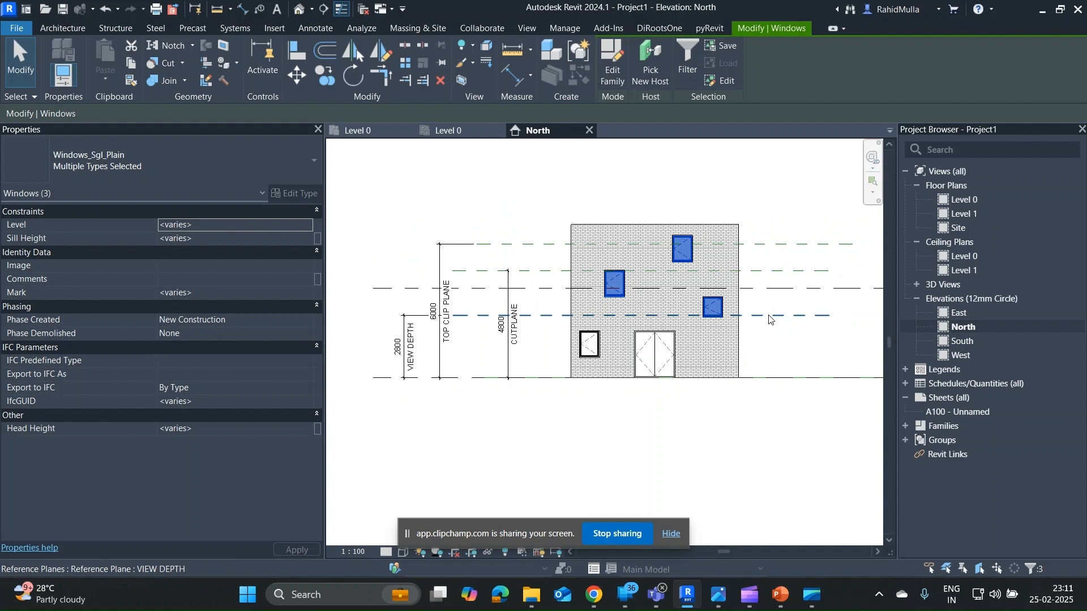
{"action": "left_click_drag", "start_coordinate": [769, 316], "coordinate": [762, 371]}
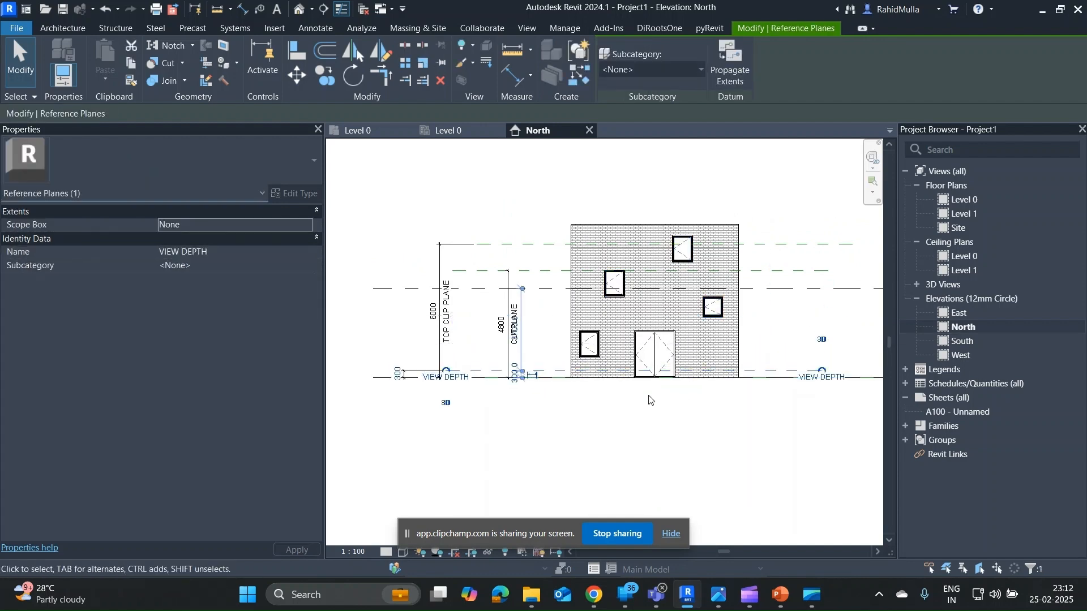
- Set the bottom and view depth offsets of the Level 0 floor plan's view range to 300 and apply them
{"action": "left_click", "coordinate": [362, 130]}
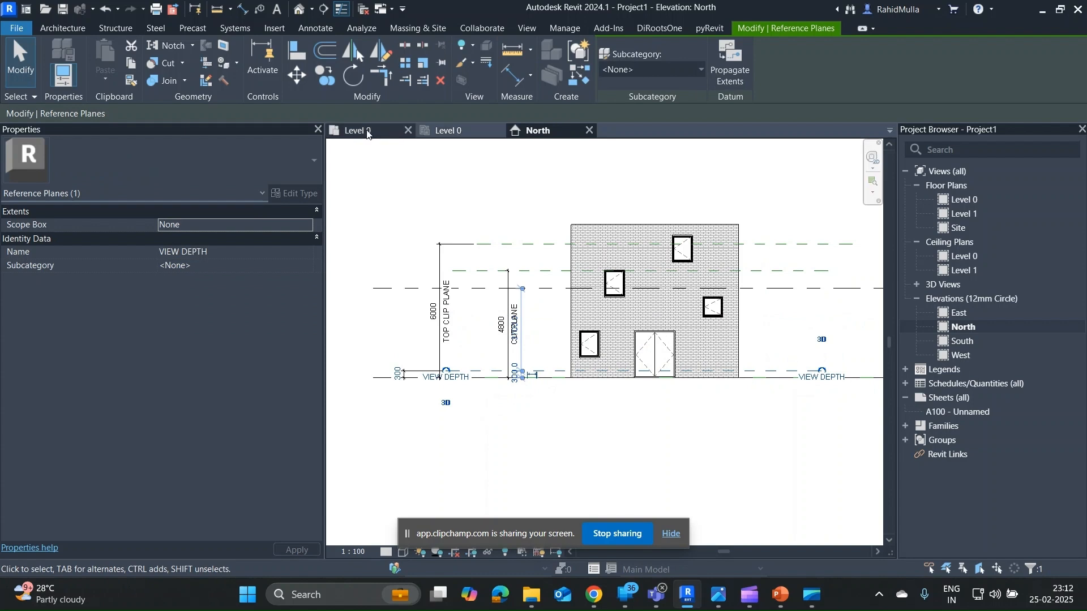
{"action": "left_click", "coordinate": [739, 269]}
{"action": "key", "text": "v"}
{"action": "key", "text": "r"}
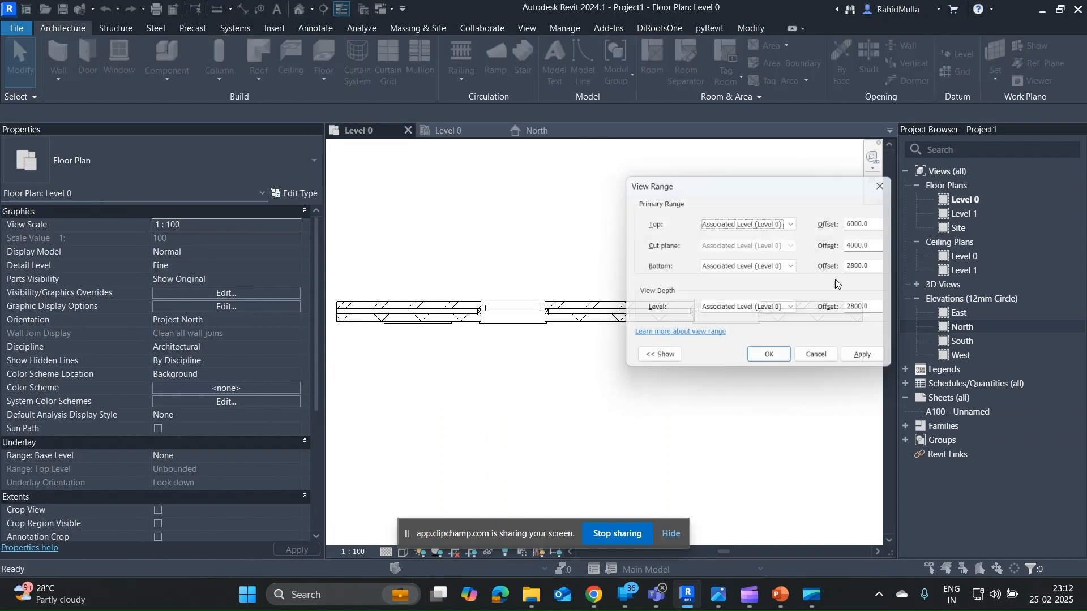
{"action": "double_click", "coordinate": [886, 271]}
{"action": "type", "text": "3"}
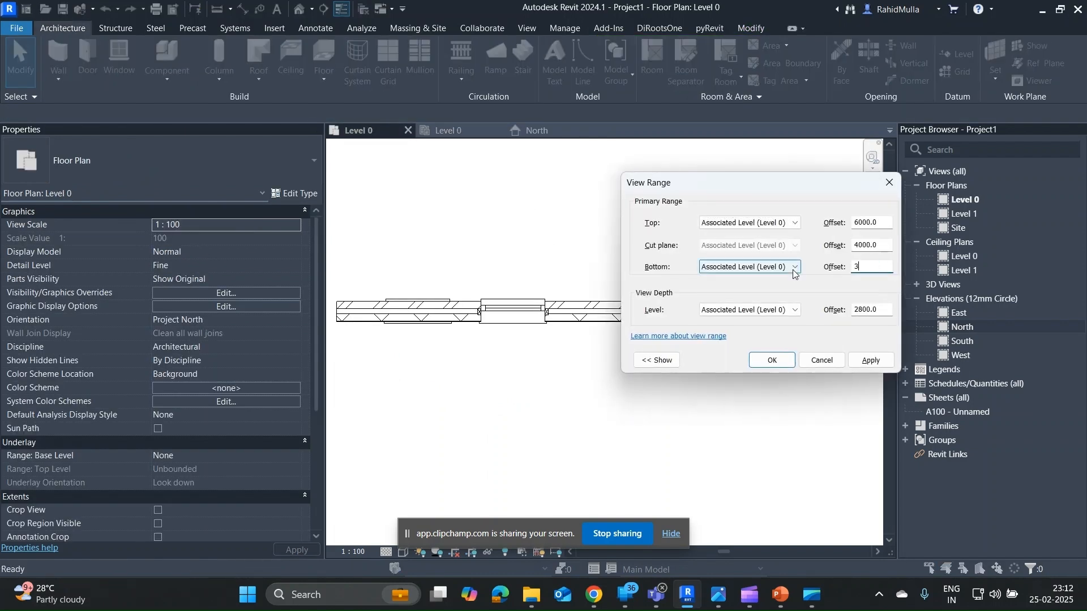
{"action": "type", "text": "000"}
{"action": "key", "text": "BackSpace"}
{"action": "double_click", "coordinate": [883, 311]}
{"action": "type", "text": "300"}
{"action": "left_click", "coordinate": [871, 360]}
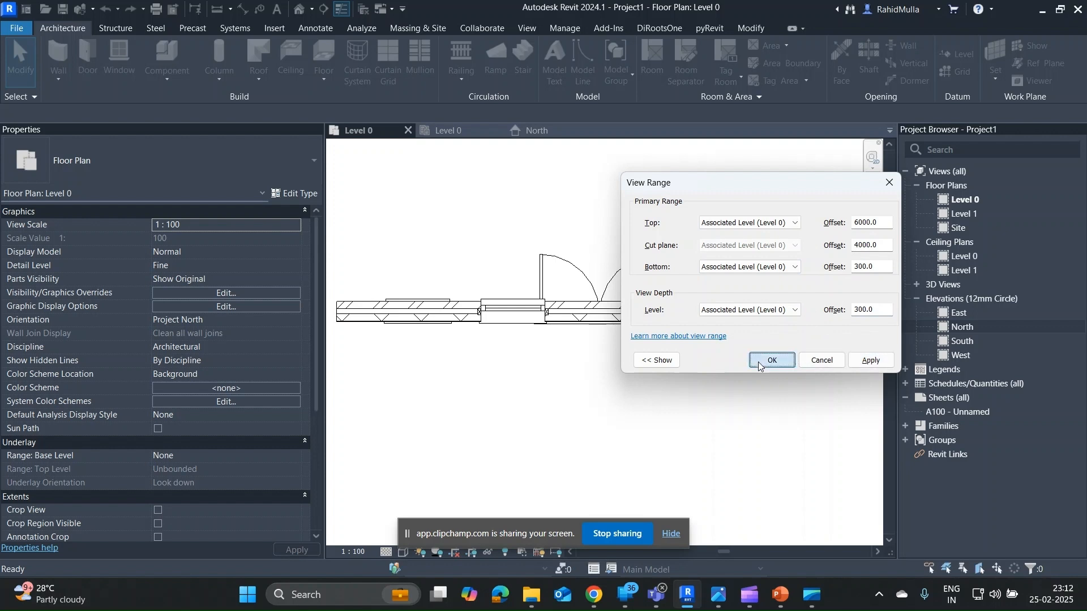
{"action": "left_click", "coordinate": [759, 360]}
- Select the double door and all four windows in the Level 0 floor plan, and compare them with the planes in the North elevation
{"action": "left_click", "coordinate": [572, 280]}
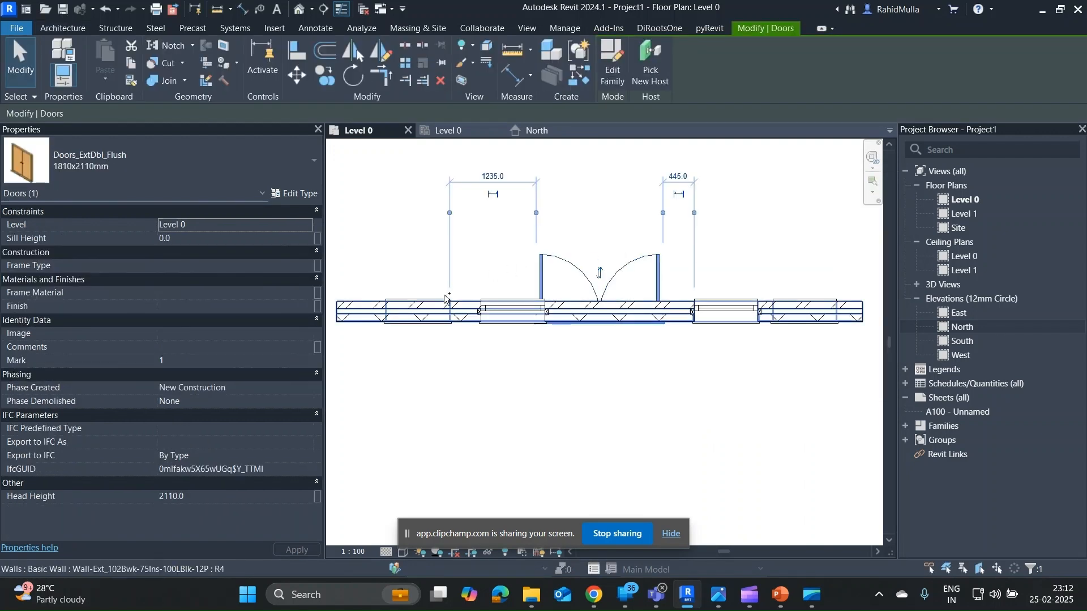
{"action": "left_click", "coordinate": [443, 300], "text": "ctrl"}
{"action": "left_click", "coordinate": [513, 310], "text": "ctrl"}
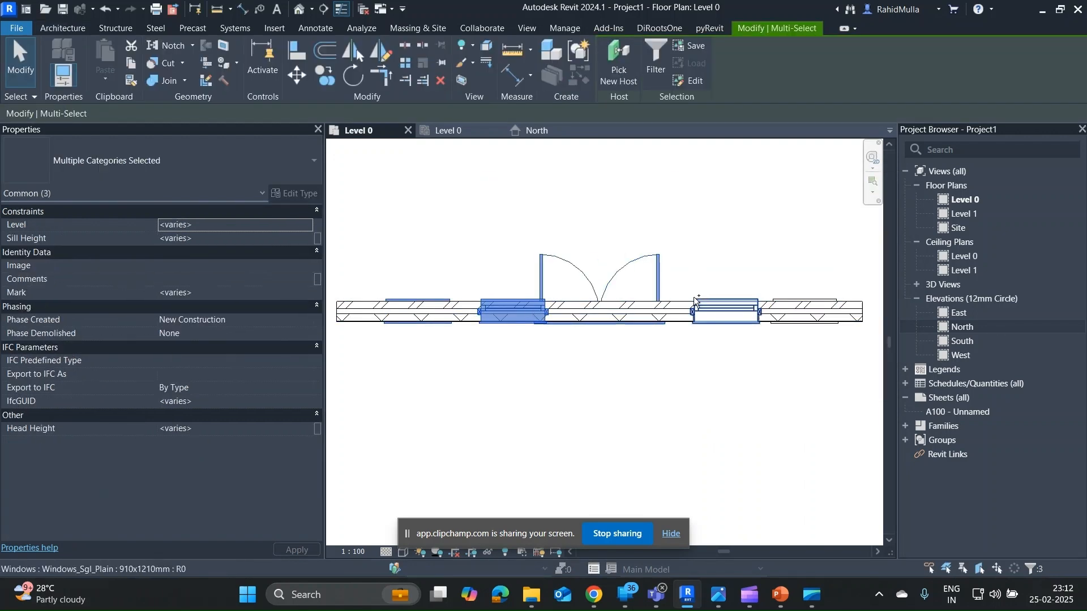
{"action": "left_click", "coordinate": [726, 310], "text": "ctrl"}
{"action": "left_click", "coordinate": [803, 310], "text": "ctrl"}
{"action": "left_click", "coordinate": [544, 131]}
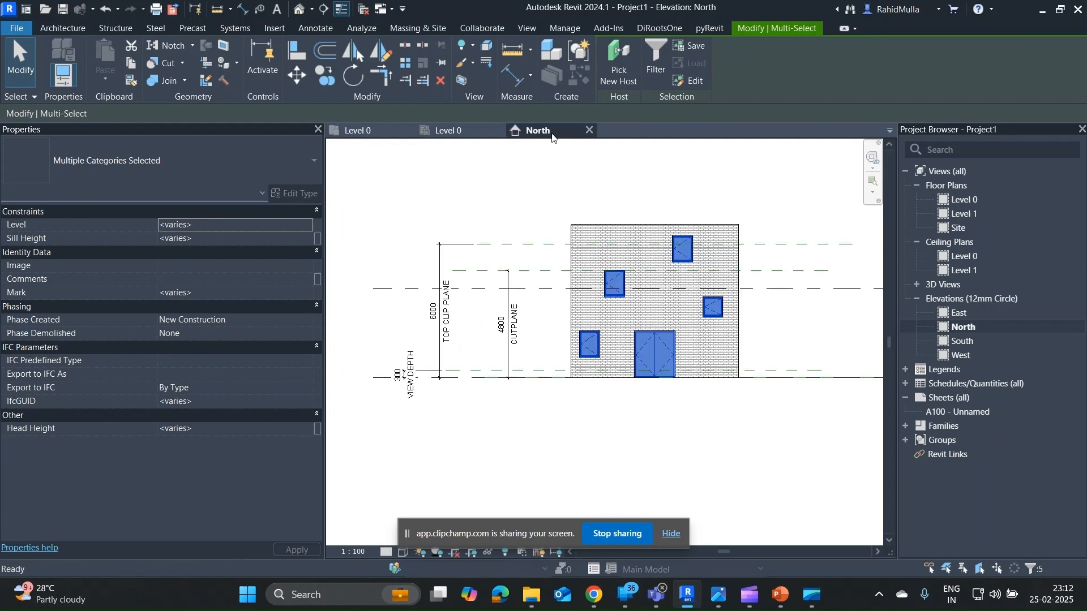
{"action": "left_click", "coordinate": [755, 413]}
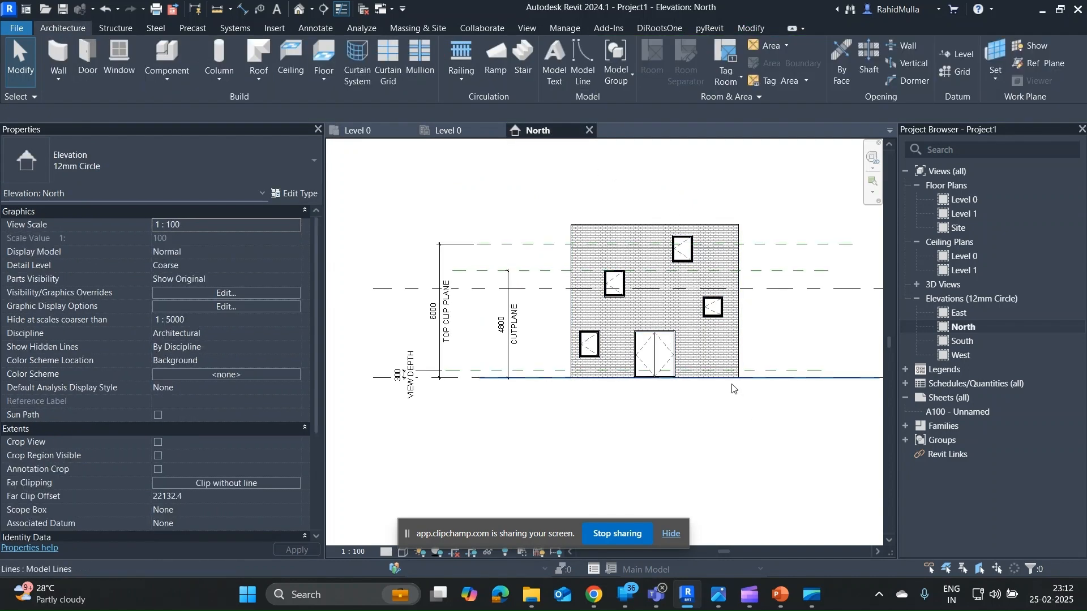
{"action": "middle_click_drag", "start_coordinate": [733, 389], "coordinate": [618, 356]}
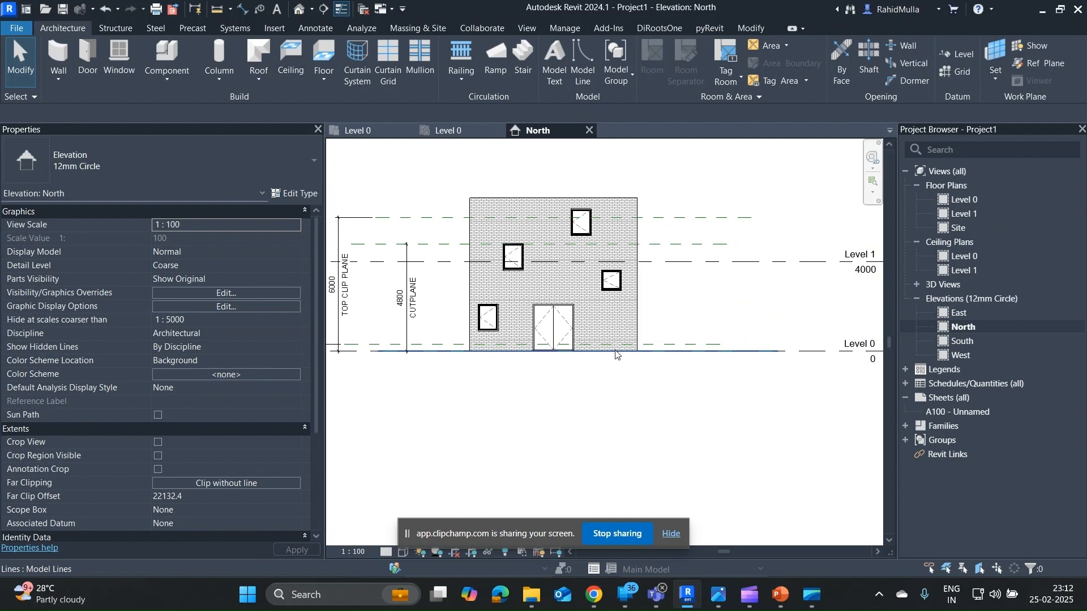